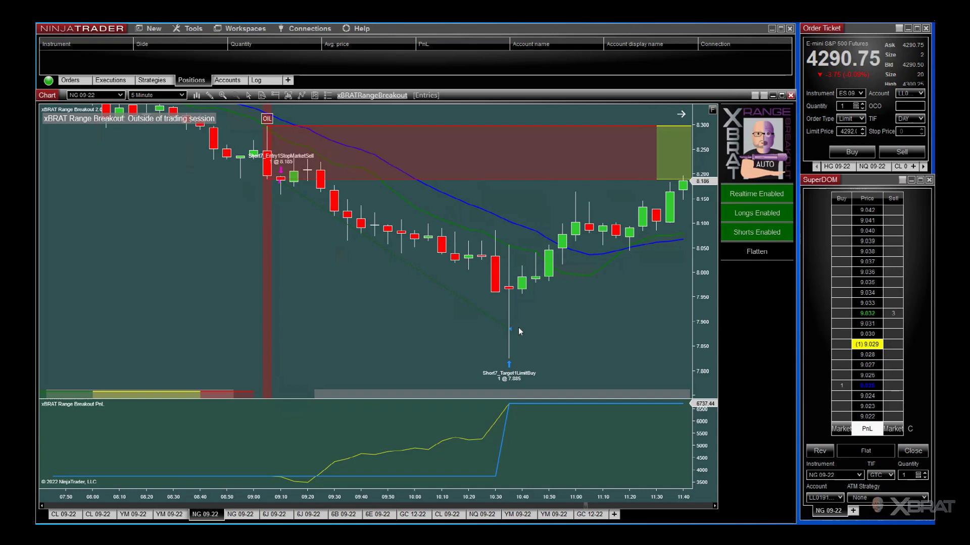
Step: Review the first NG 09-22 chart's xBRAT strategy performance report, then close it
right_click(329, 265)
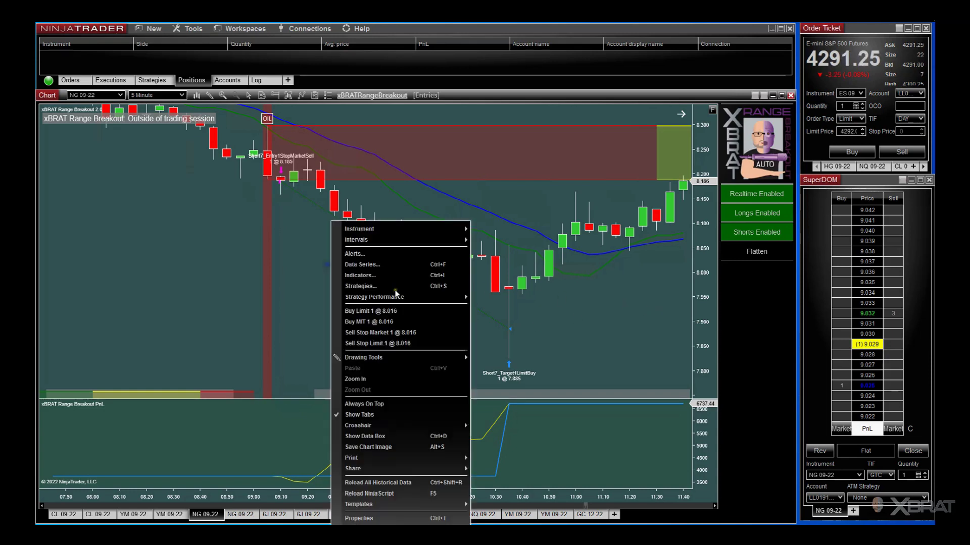
mouse_move(447, 299)
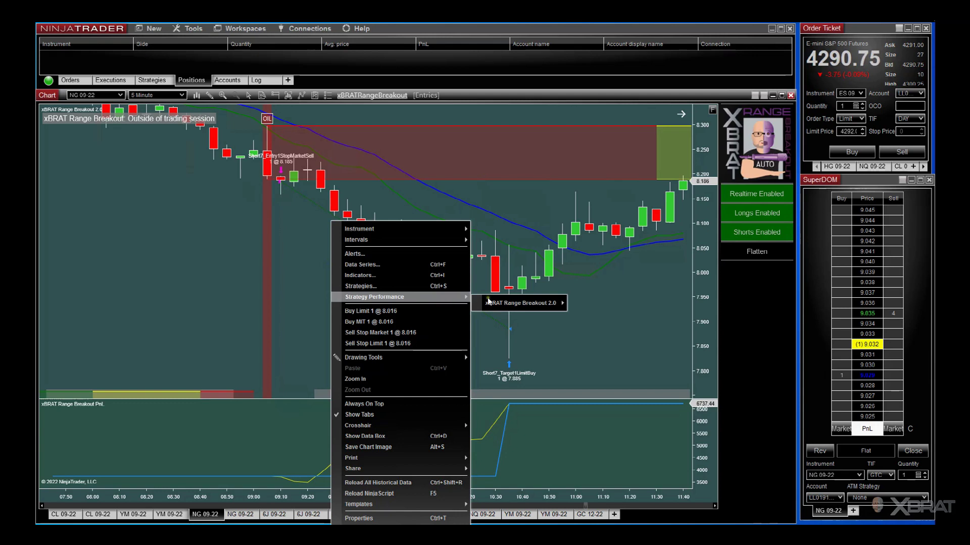
mouse_move(555, 309)
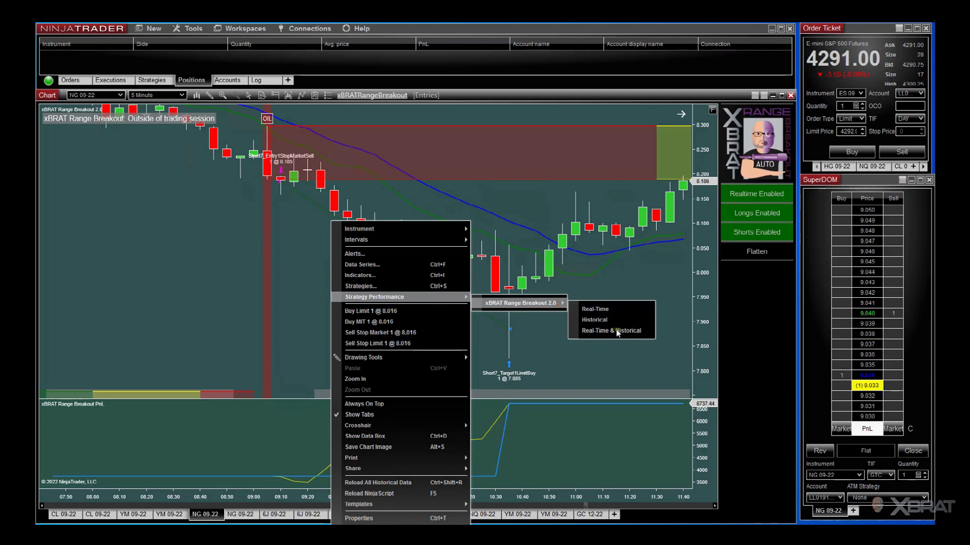
left_click(632, 332)
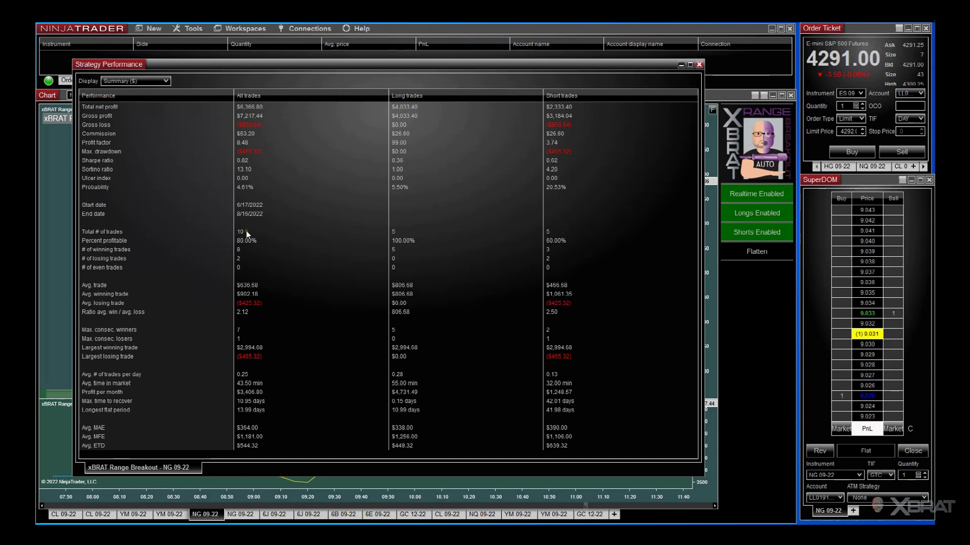
left_click(699, 64)
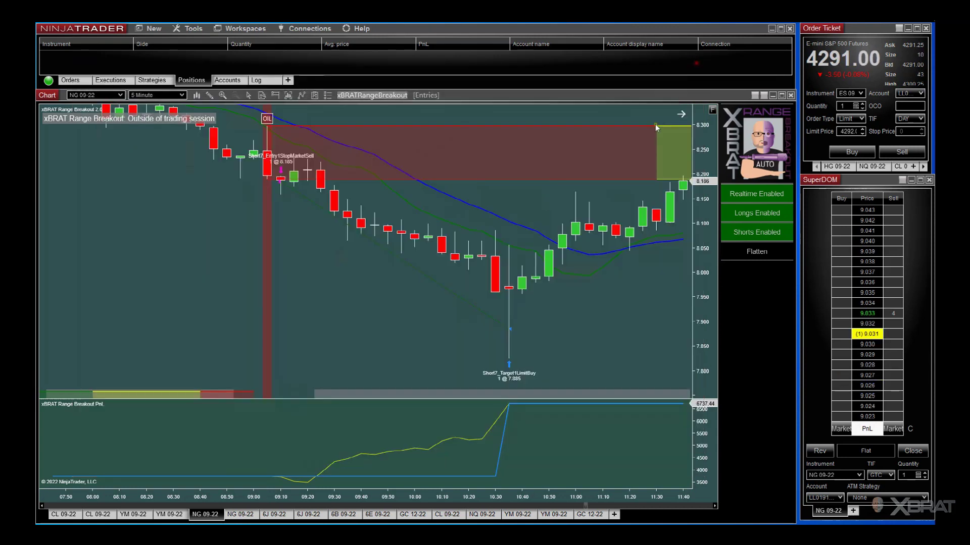
Step: Show the second NG 09-22 chart with its long breakout from 5.334 to the 5.484 target
left_click(235, 517)
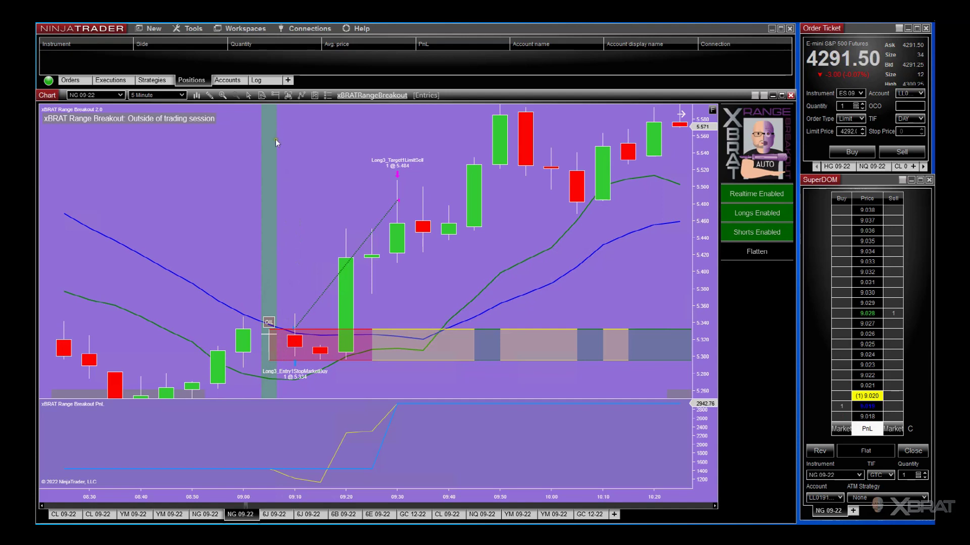
left_click(205, 515)
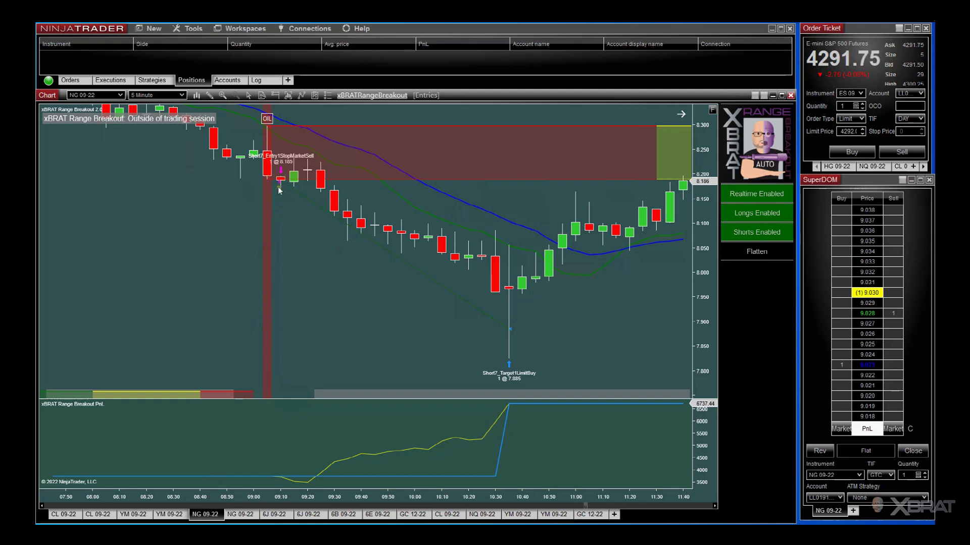
left_click(237, 513)
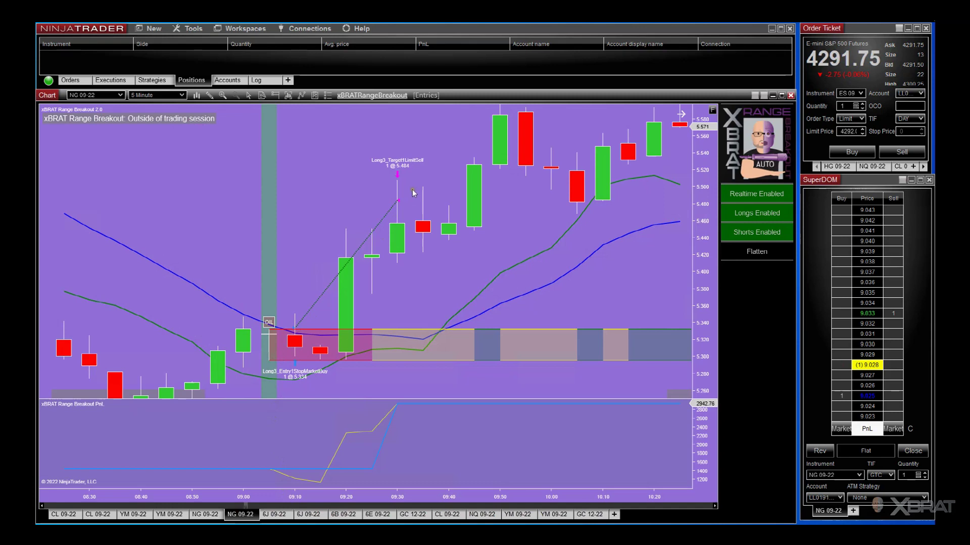
Step: Review the xBRAT Range Breakout 2.0 report: 13 trades, 76.92% profitable, $4,480.84 net profit
right_click(350, 195)
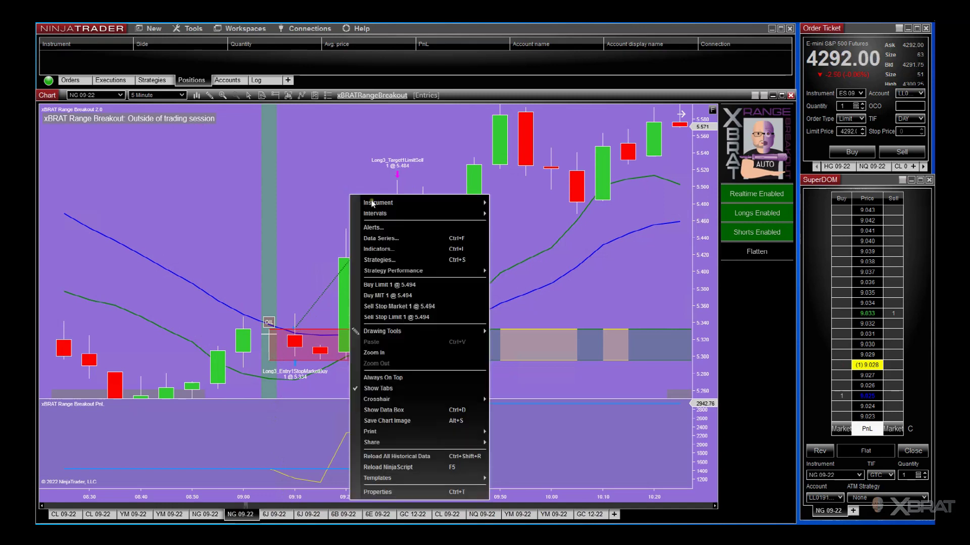
mouse_move(402, 272)
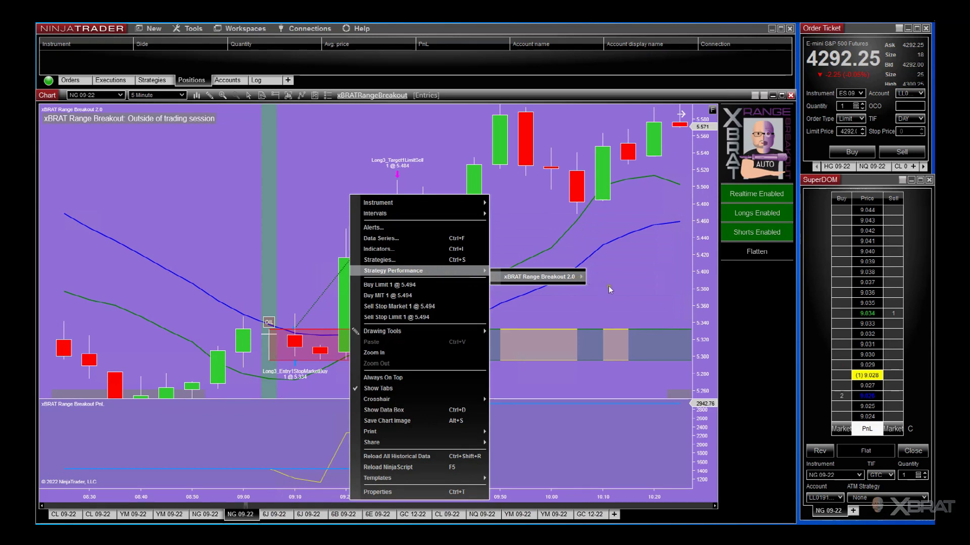
mouse_move(583, 278)
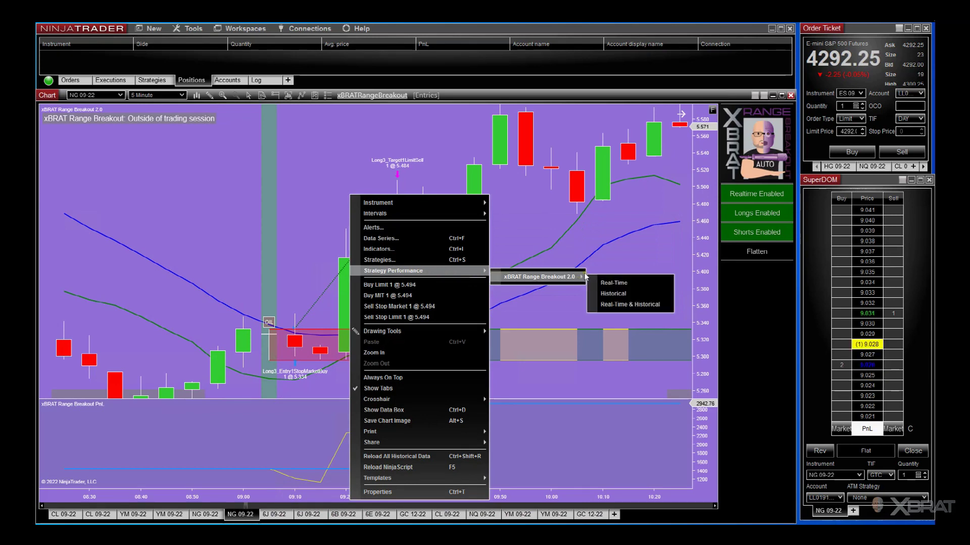
left_click(614, 304)
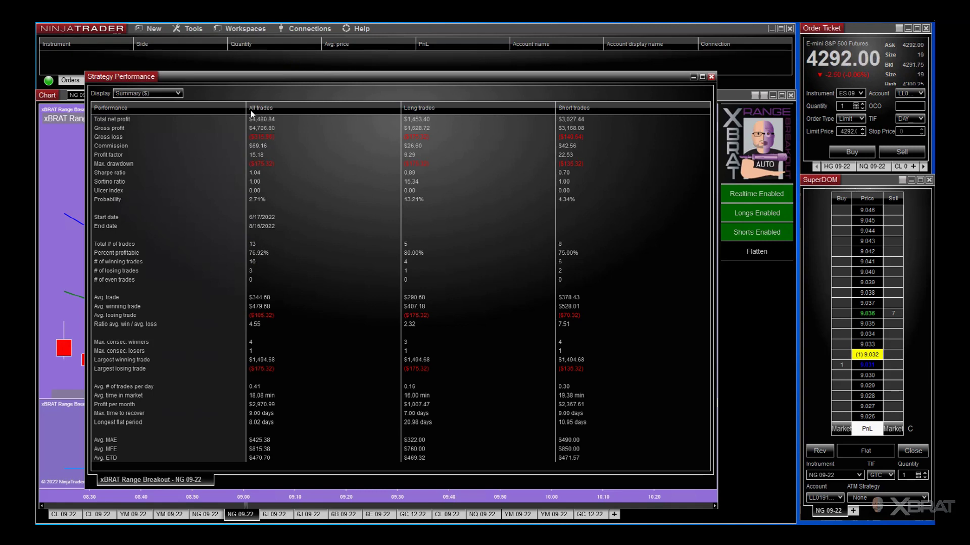
left_click(711, 77)
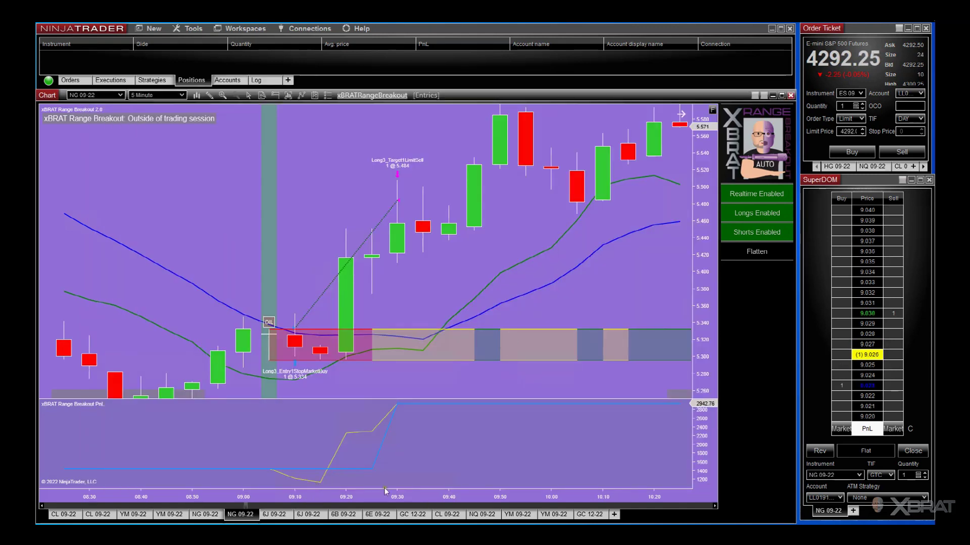
Step: Compress the NG 09-22 chart's time and price scales to show the whole trading day
left_click_drag(396, 499, 528, 500)
mouse_move(696, 222)
left_mouse_down()
mouse_move(698, 267)
mouse_move(645, 348)
mouse_move(604, 372)
mouse_move(525, 365)
left_mouse_up()
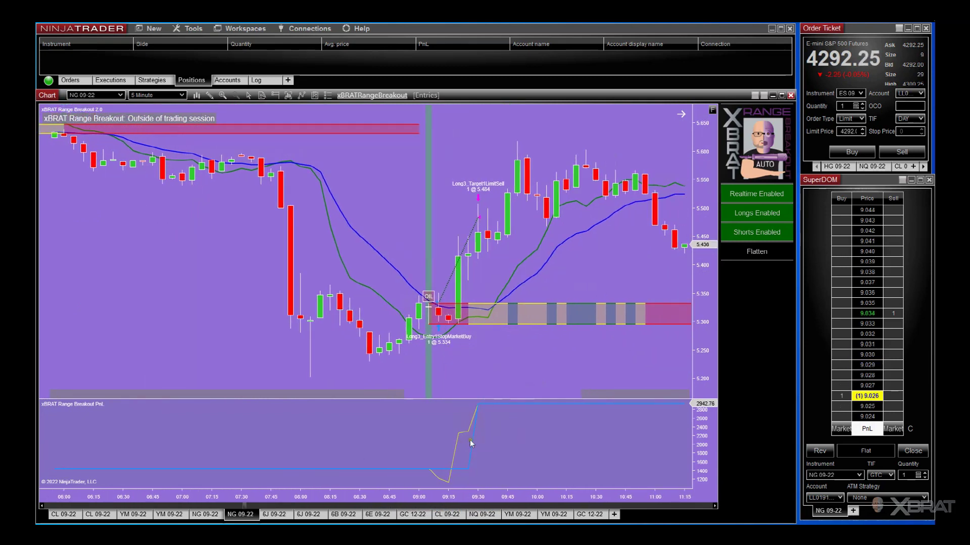
left_click_drag(486, 498, 555, 499)
left_click_drag(445, 337, 256, 305)
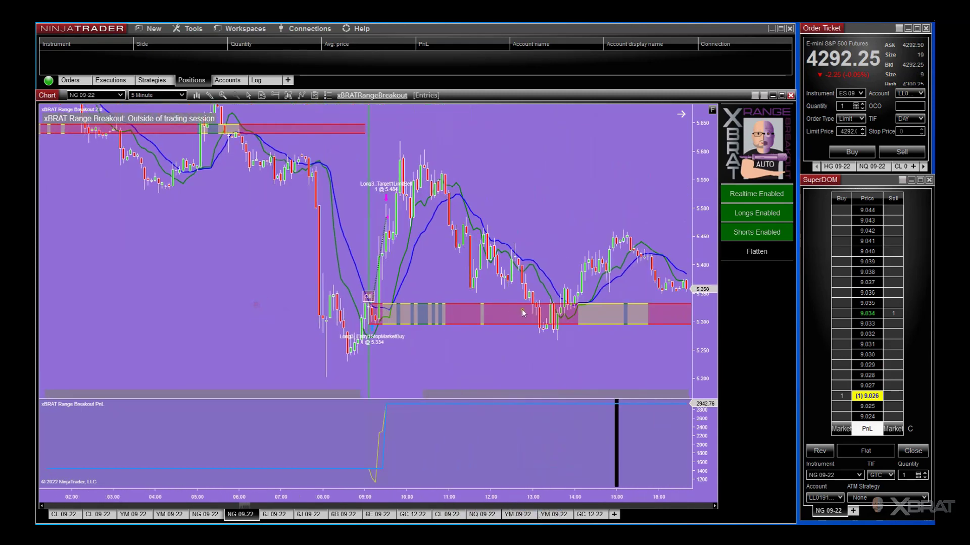
scroll(504, 363, "down", 10)
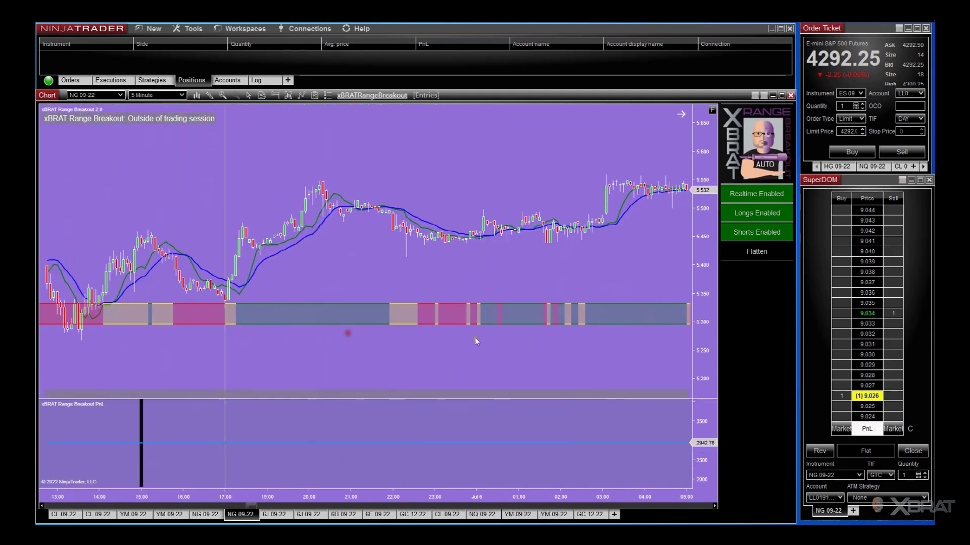
scroll(474, 342, "down", 8)
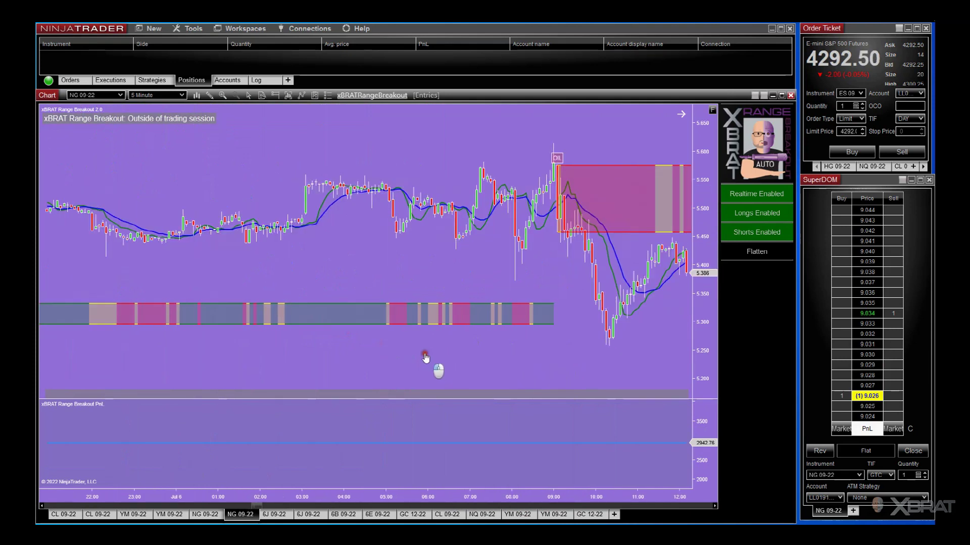
scroll(425, 357, "down", 2)
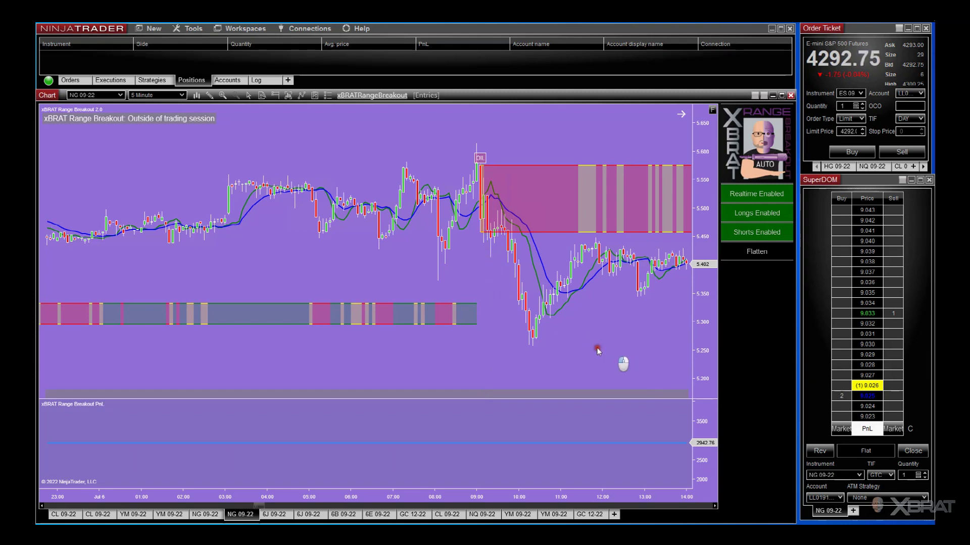
left_click_drag(543, 356, 419, 347)
scroll(505, 338, "down", 3)
scroll(389, 333, "down", 5)
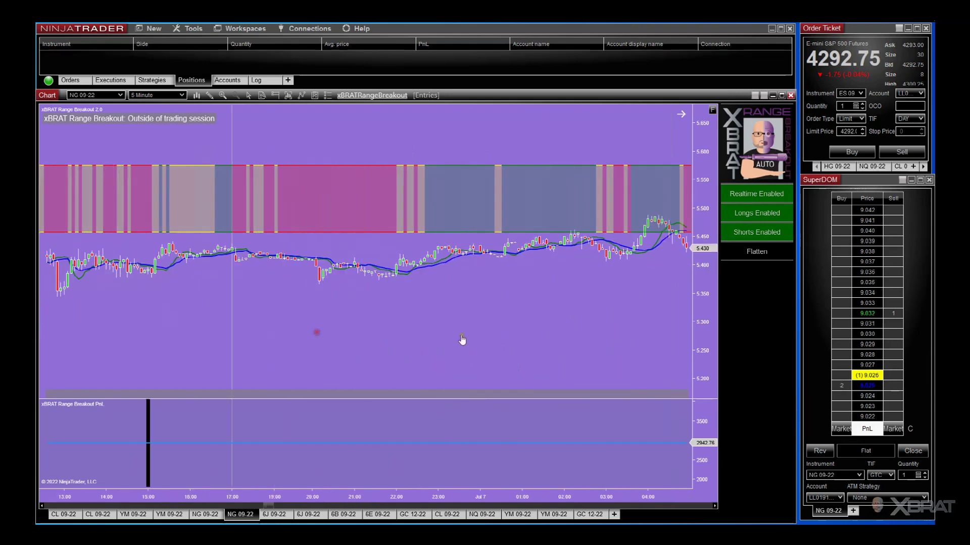
scroll(460, 333, "down", 7)
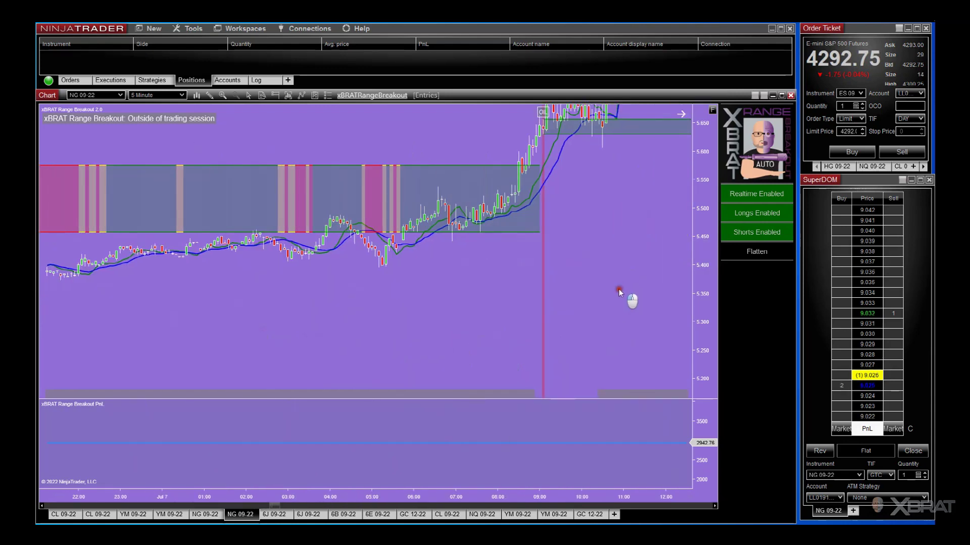
Step: Zoom into the breakout rally, then pan forward to the next 04:30–13:30 session
left_click_drag(703, 208, 721, 253)
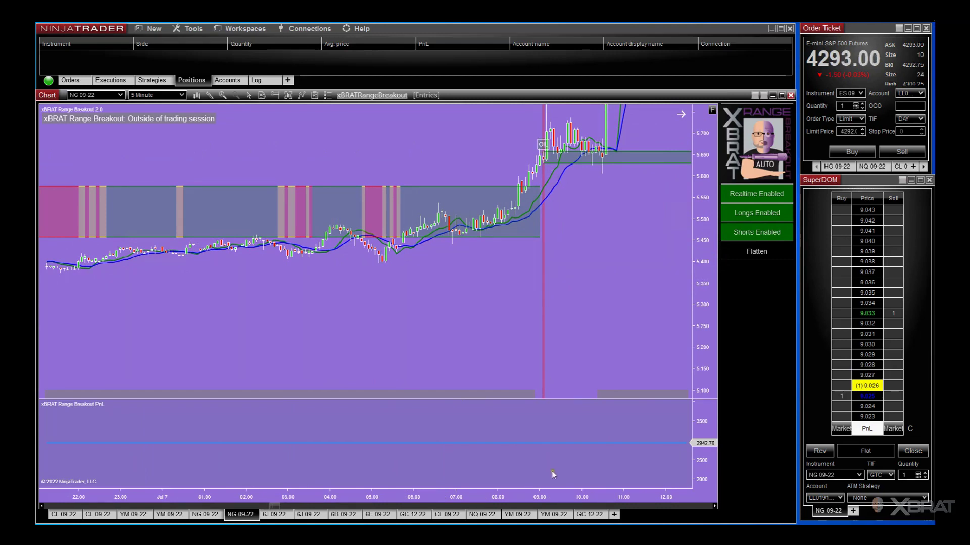
left_click_drag(554, 496, 399, 467)
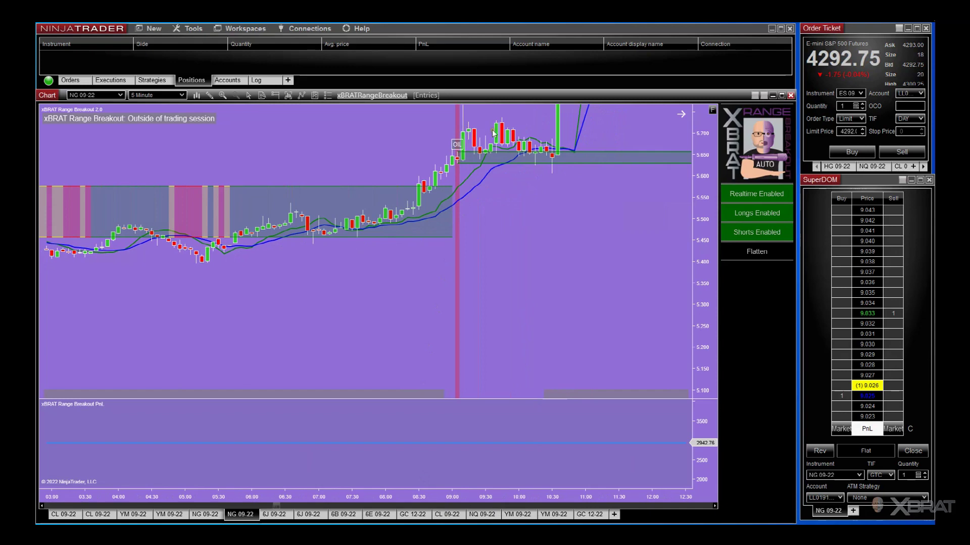
left_click_drag(629, 314, 268, 294)
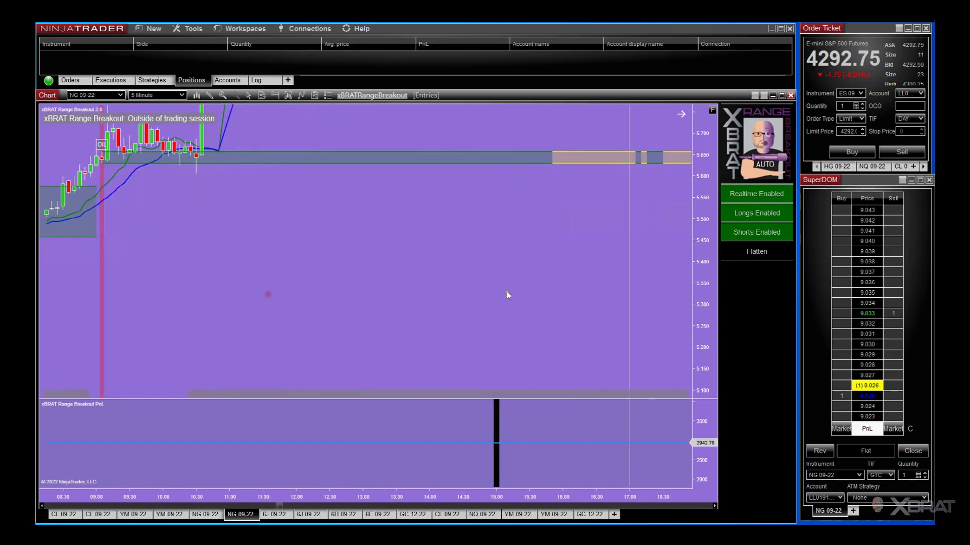
left_click_drag(441, 289, 302, 283)
left_click_drag(501, 284, 303, 283)
left_click_drag(631, 293, 507, 289)
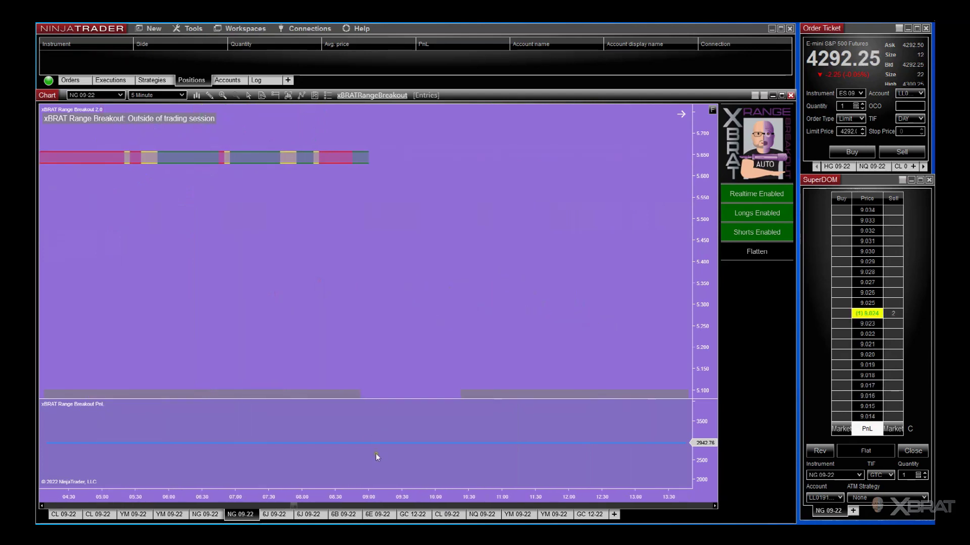
Step: Switch to a multi-day view and scroll to the Aug 5–7 stopped-out long trade, PnL 4480.84
left_click_drag(386, 500, 519, 498)
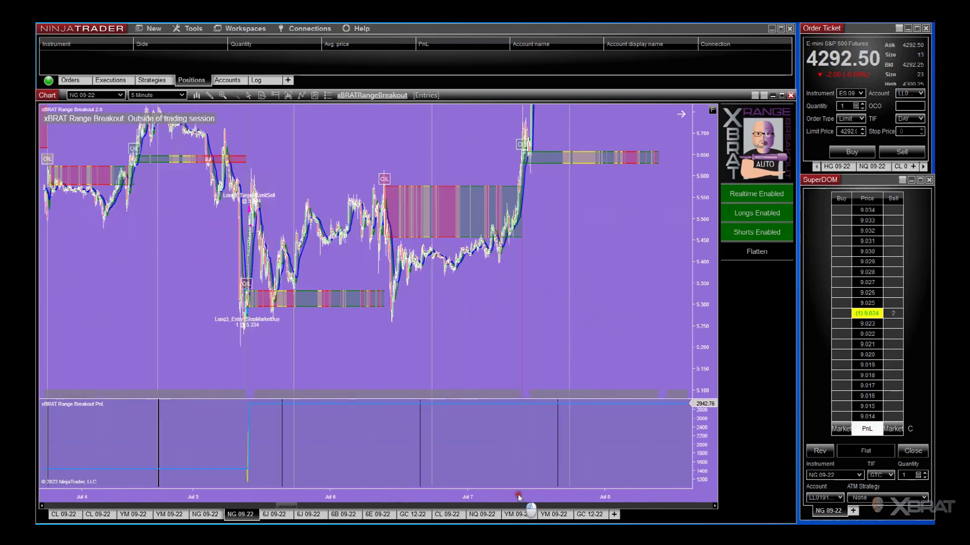
scroll(480, 278, "down", 8)
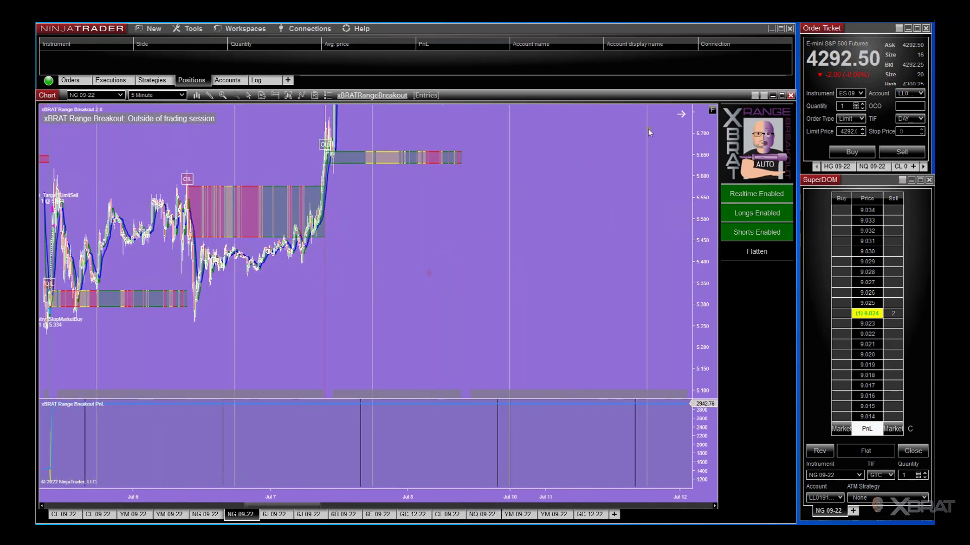
scroll(585, 281, "down", 15)
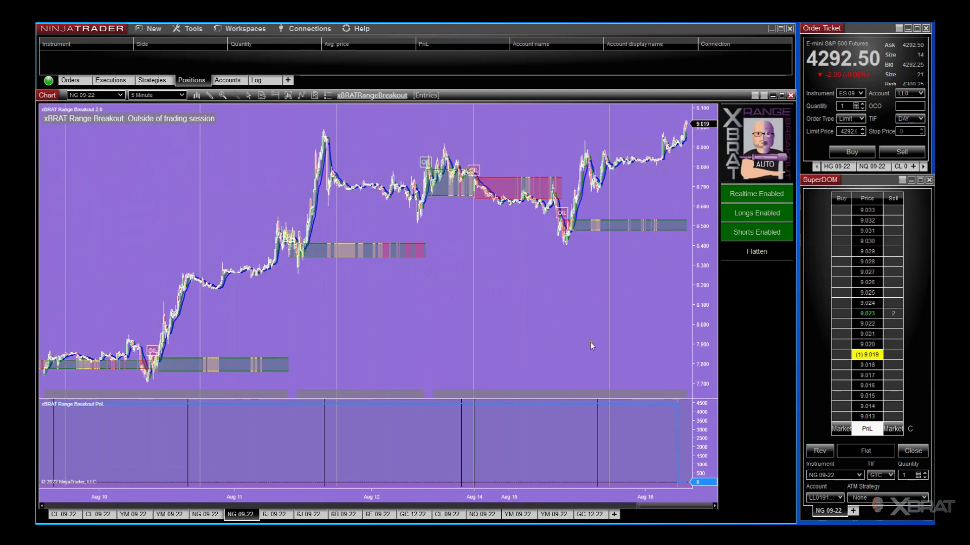
scroll(580, 344, "up", 3)
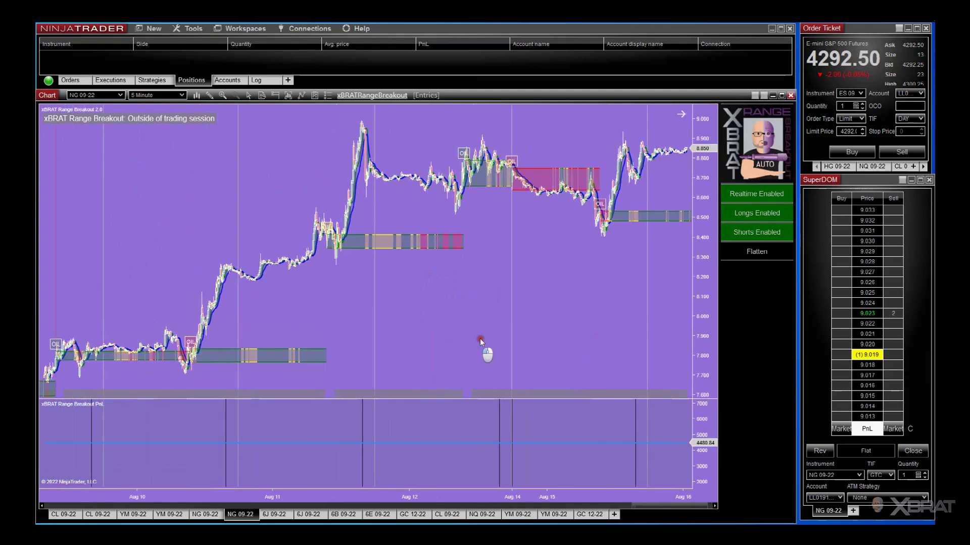
scroll(479, 338, "up", 6)
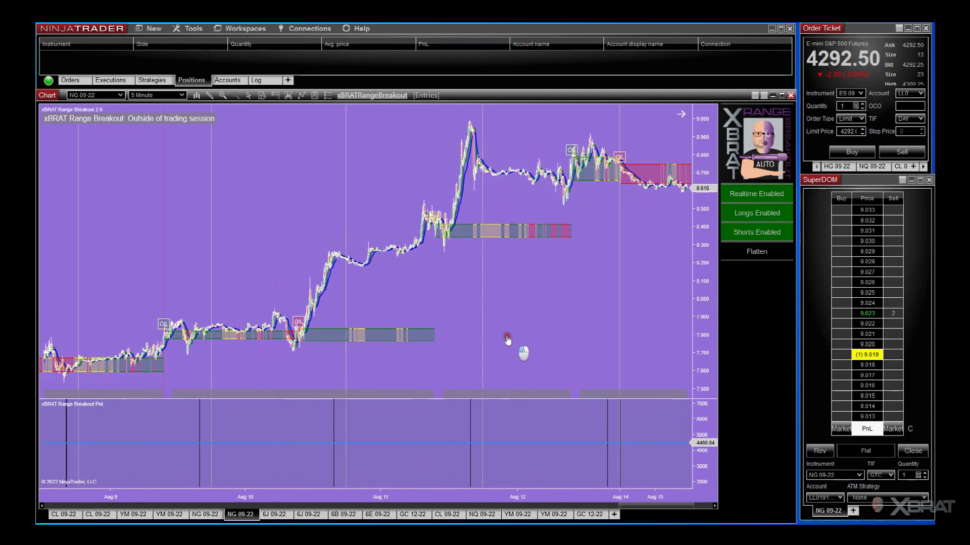
scroll(508, 341, "down", 6)
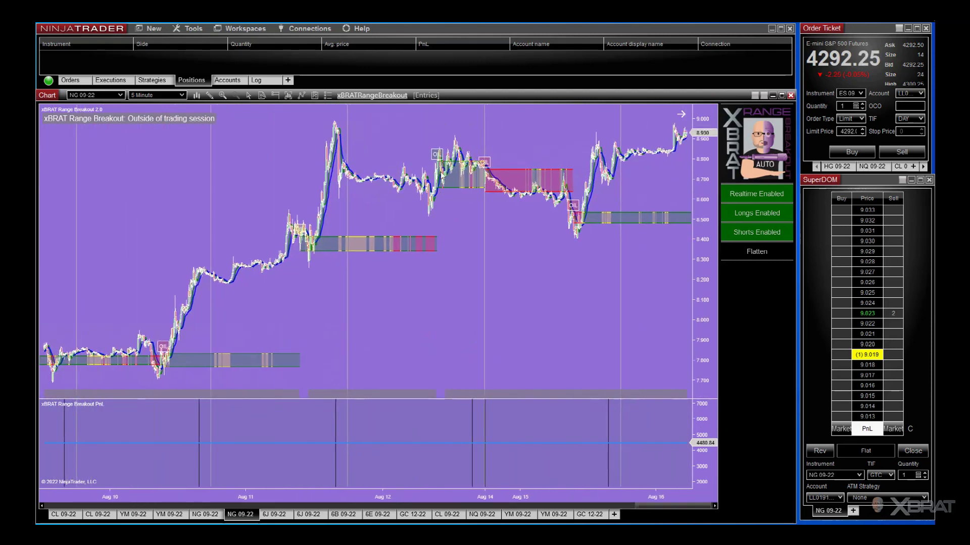
scroll(433, 300, "up", 2)
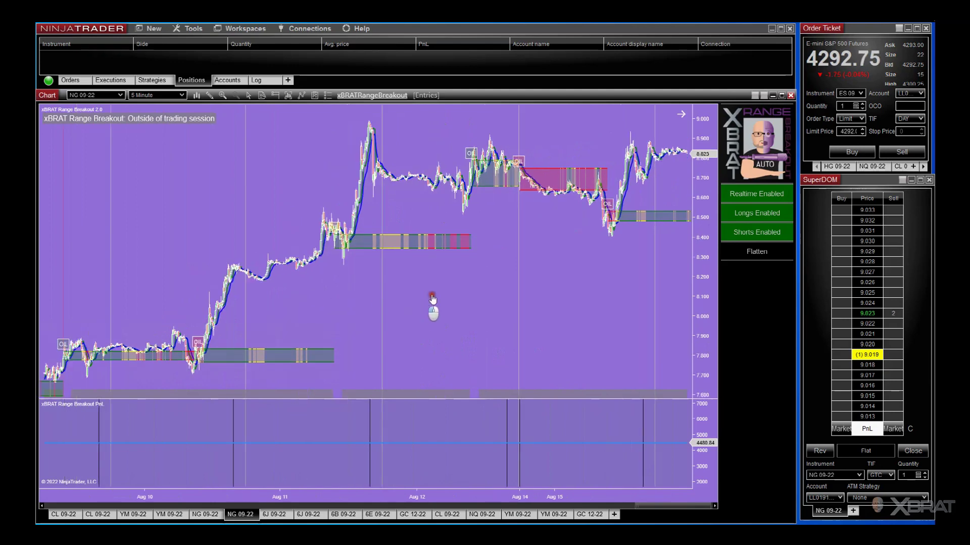
scroll(433, 300, "up", 4)
scroll(405, 238, "up", 1)
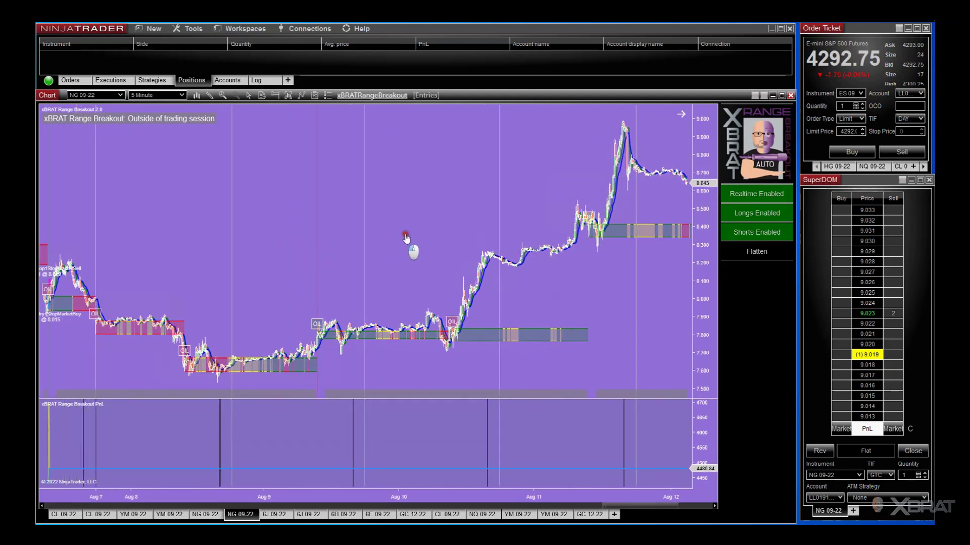
scroll(406, 238, "up", 3)
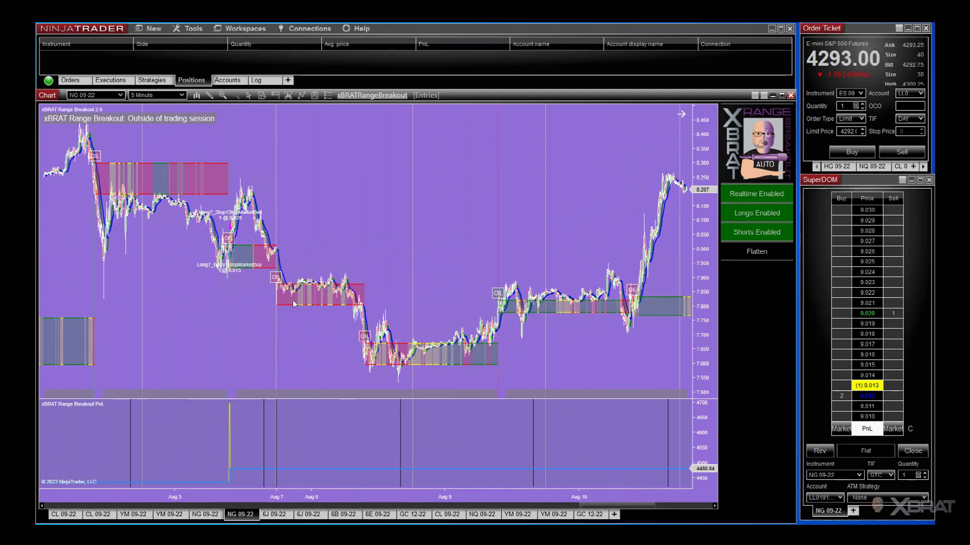
scroll(250, 350, "up", 10)
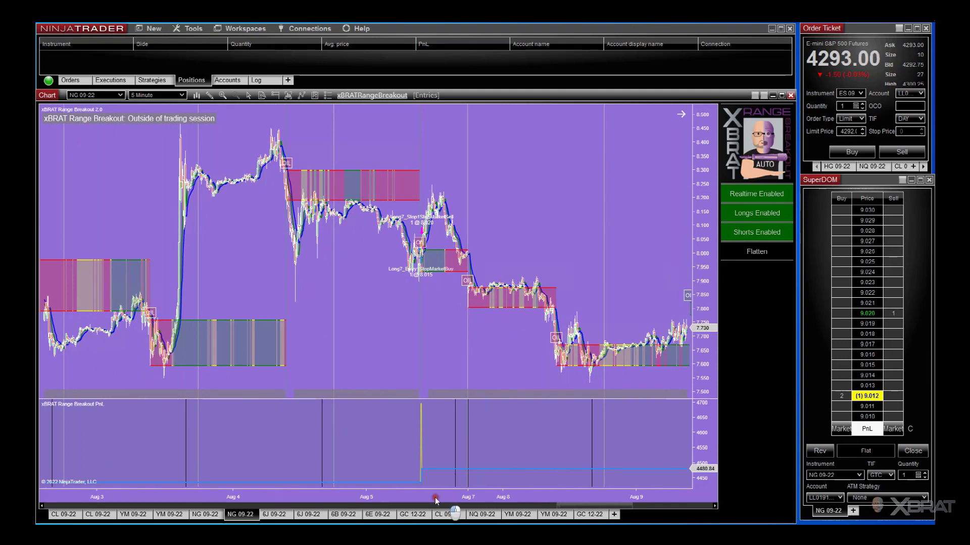
left_click_drag(435, 498, 702, 364)
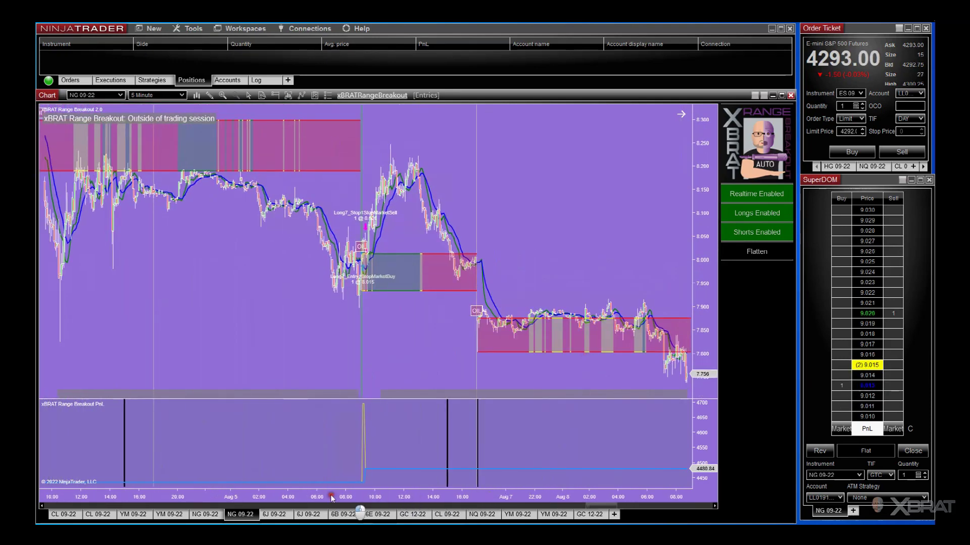
Step: Zoom in on the Aug 5 09:00 Long7 entry and stop exit over a 07:00–14:30 session
left_click_drag(332, 499, 212, 354)
scroll(517, 341, "up", 5)
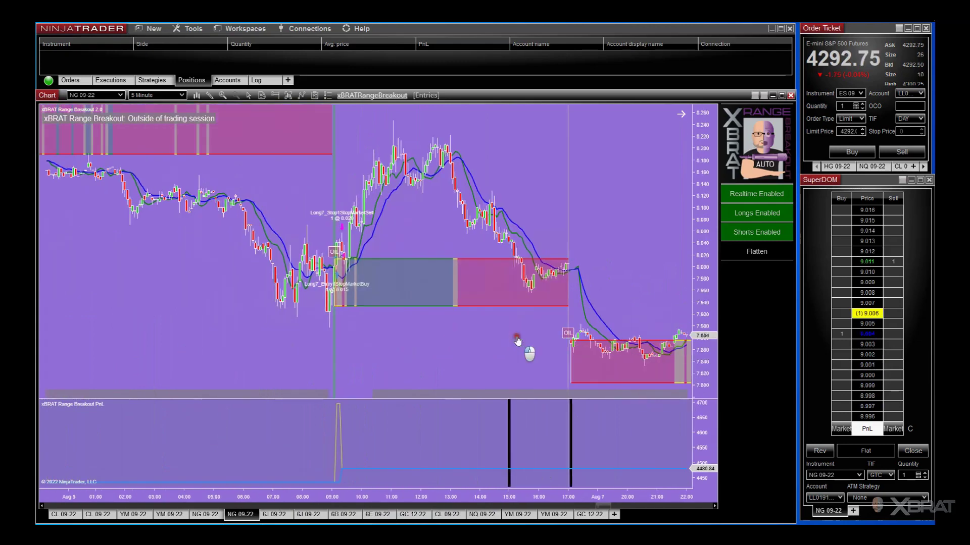
scroll(517, 341, "up", 2)
left_click_drag(418, 496, 296, 373)
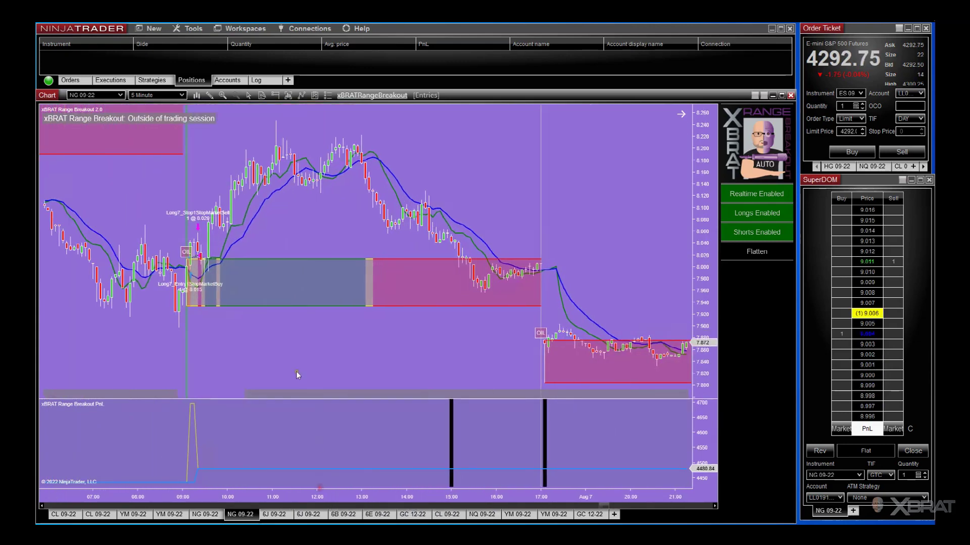
scroll(396, 355, "up", 2)
scroll(395, 355, "up", 10)
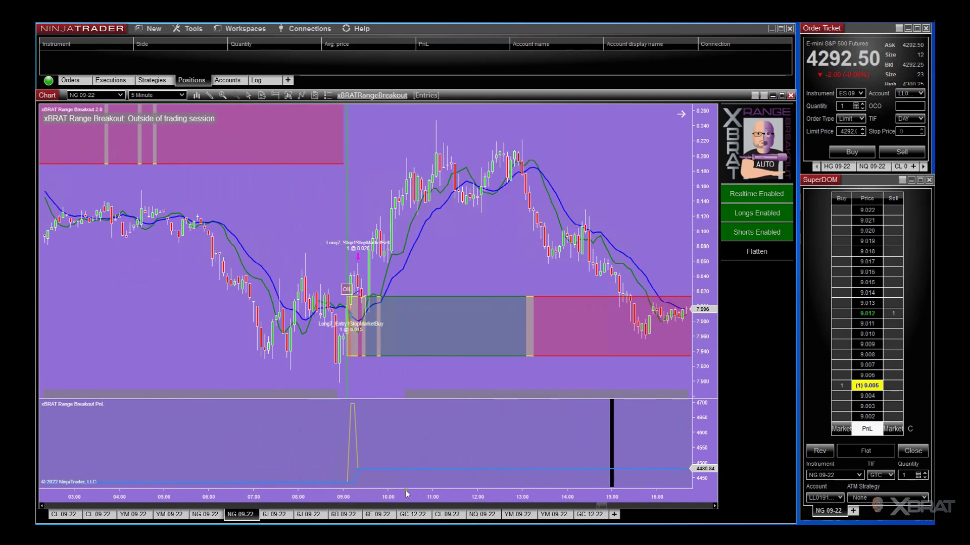
left_click_drag(412, 498, 345, 304)
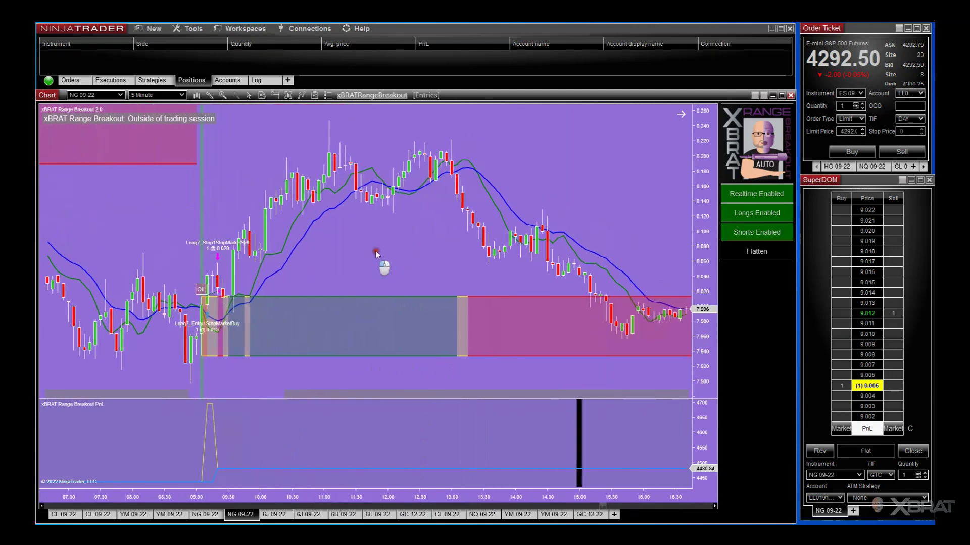
scroll(470, 232, "up", 8)
scroll(470, 429, "up", 2)
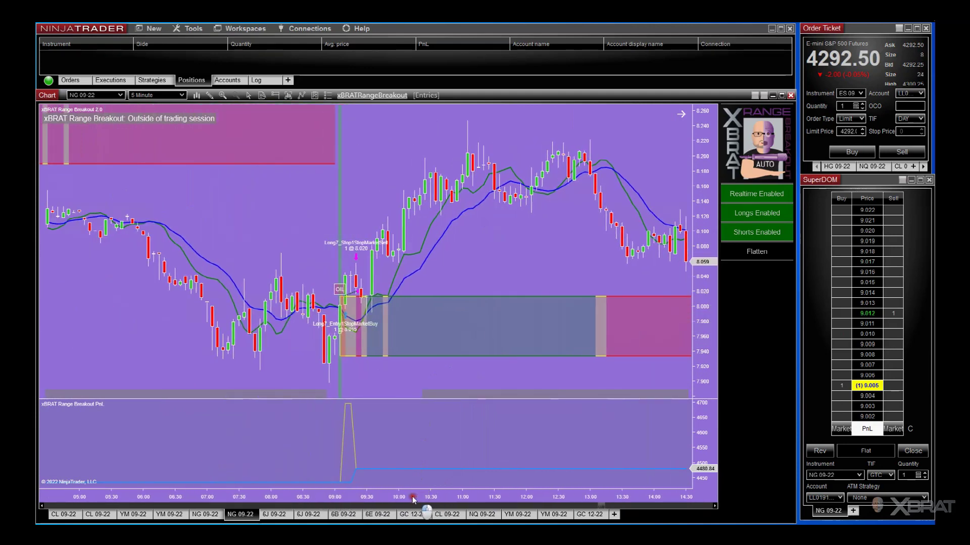
left_click_drag(412, 496, 371, 489)
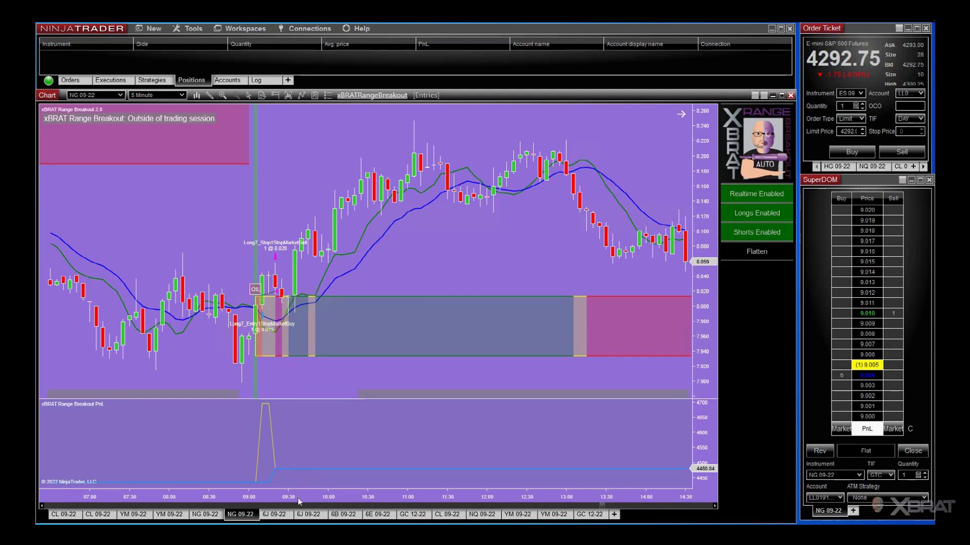
Step: Switch to the other NG 09-22 chart and rescale its time and price axes
left_click(206, 515)
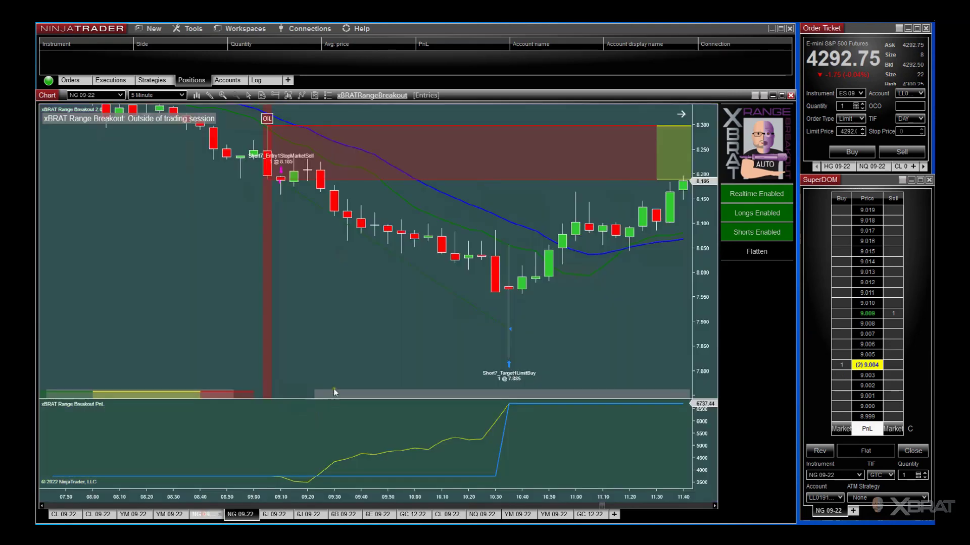
left_click_drag(373, 495, 677, 308)
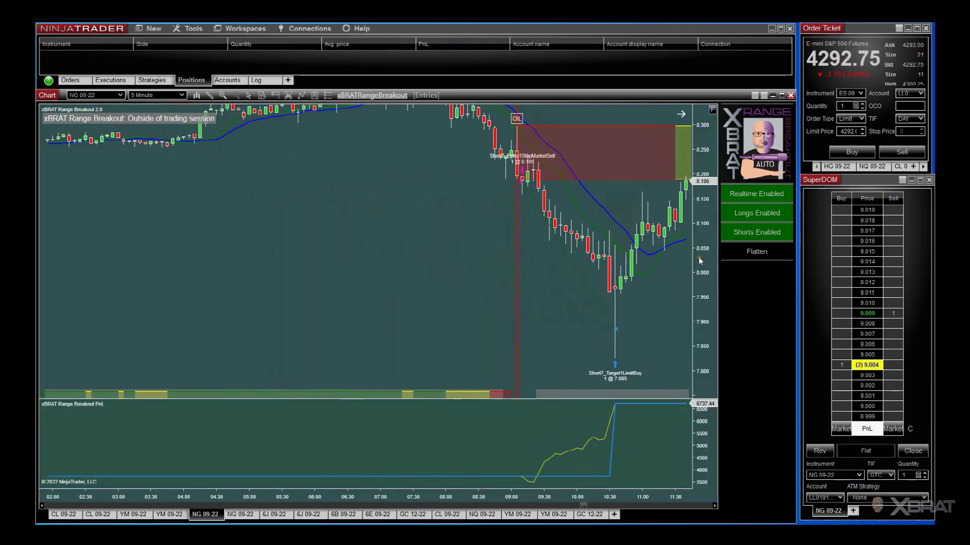
left_click_drag(700, 260, 584, 331)
left_click_drag(417, 296, 357, 296)
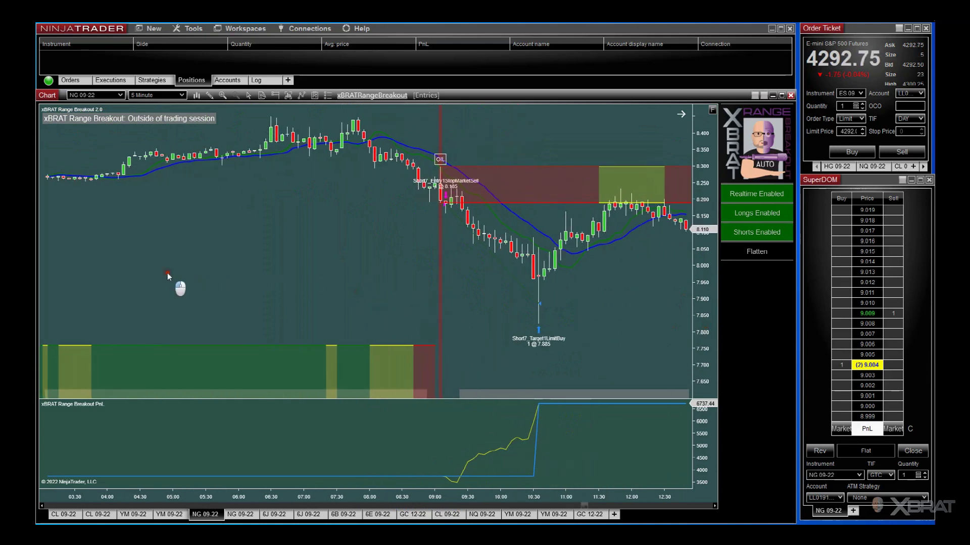
left_click_drag(168, 272, 402, 335)
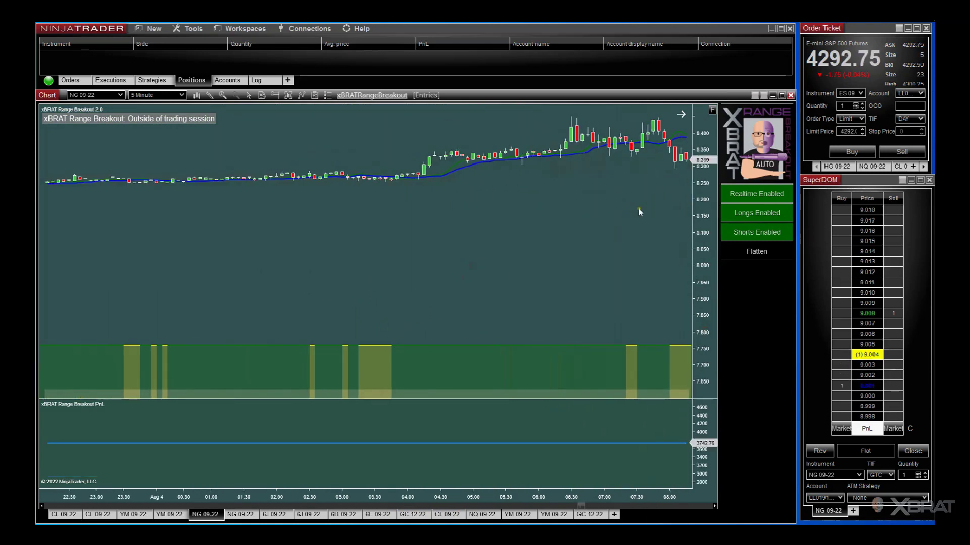
left_click_drag(716, 207, 716, 268)
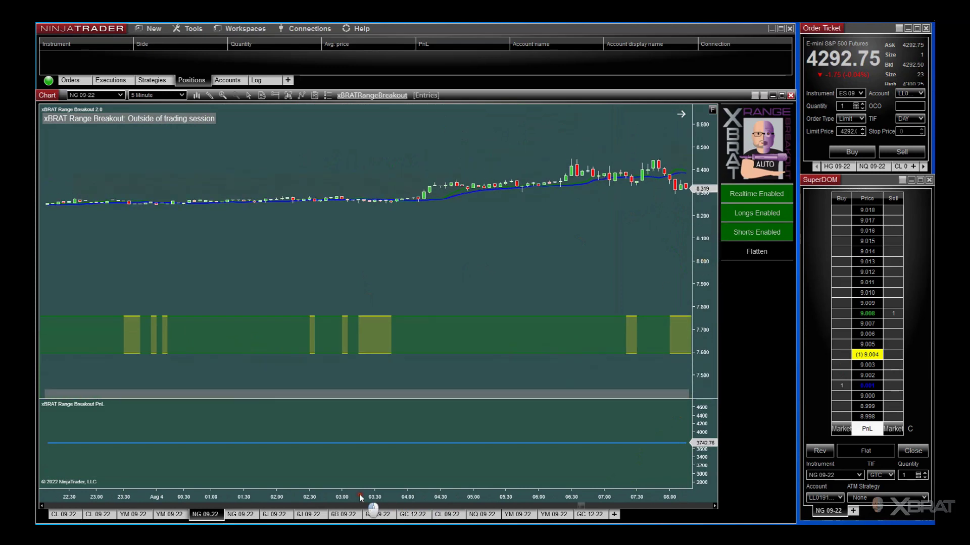
Step: Pan back to the Jul 31/Aug 1 Short6 trade with its 7.858 stop exit
left_click_drag(362, 497, 266, 391)
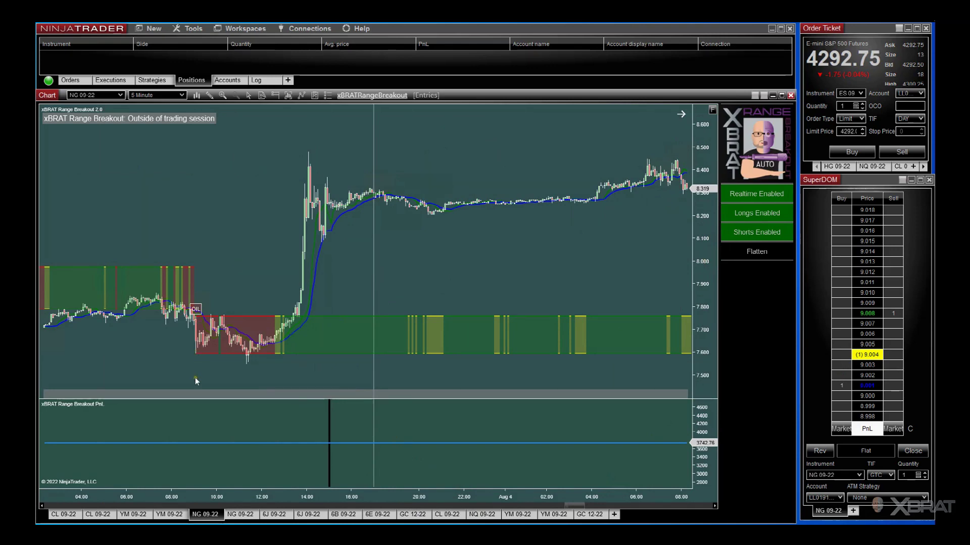
left_click_drag(316, 184, 536, 176)
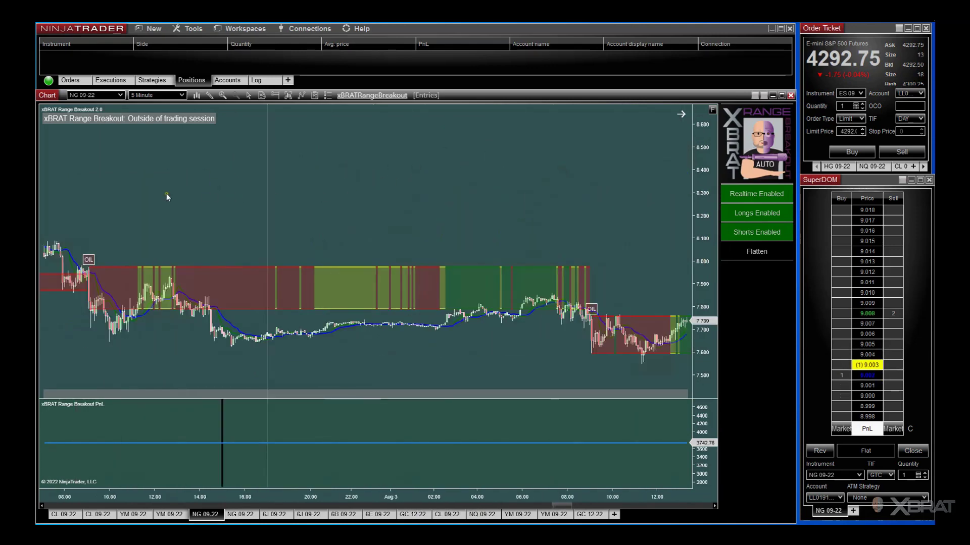
left_click_drag(166, 195, 435, 207)
left_click_drag(292, 346, 560, 340)
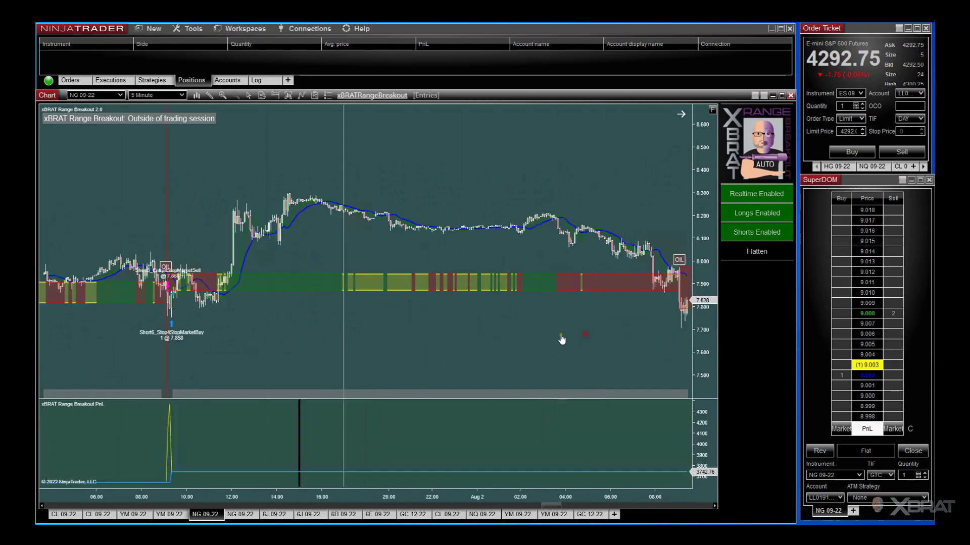
left_click_drag(226, 349, 321, 348)
left_click_drag(394, 348, 523, 345)
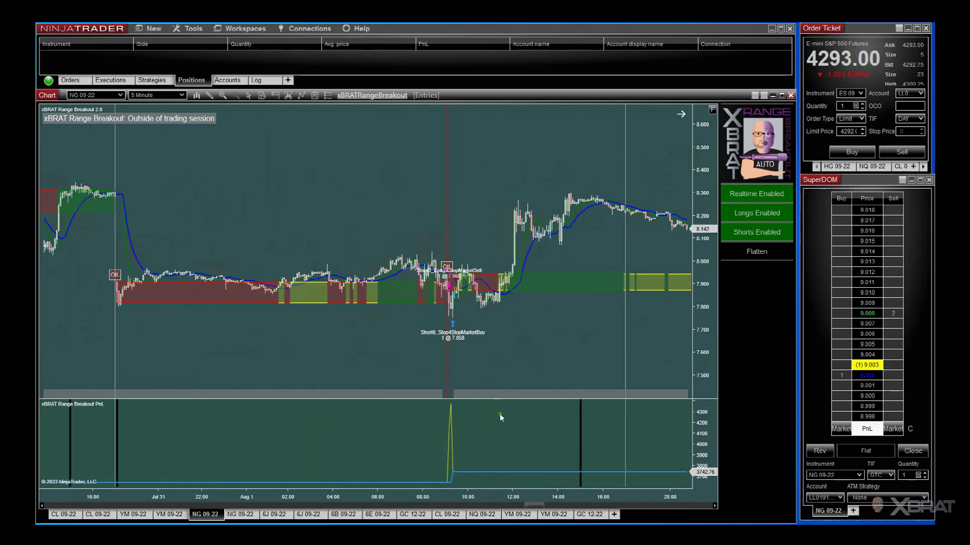
left_click_drag(509, 499, 360, 496)
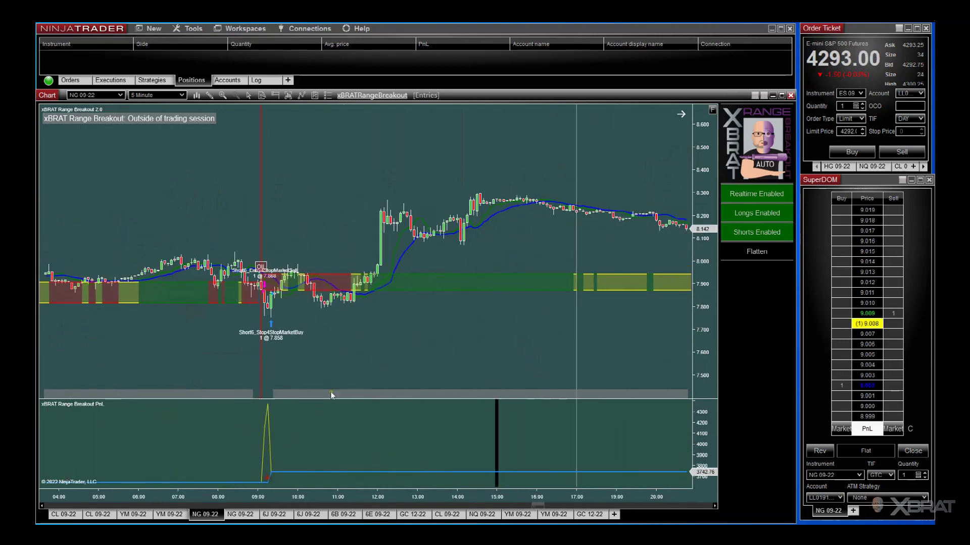
left_click_drag(420, 350, 716, 315)
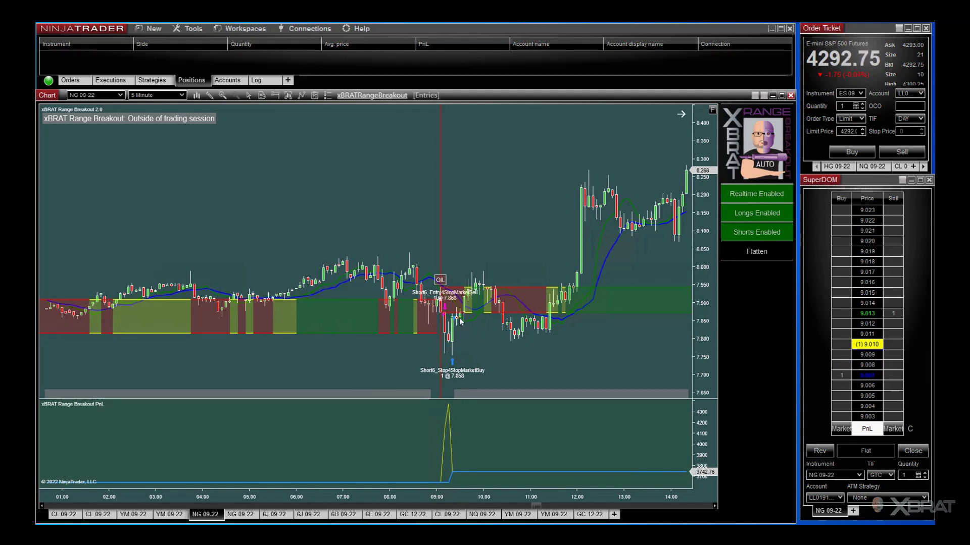
Step: Pan the chart and PnL pane back through earlier NG 09-22 sessions
scroll(233, 364, "up", 15)
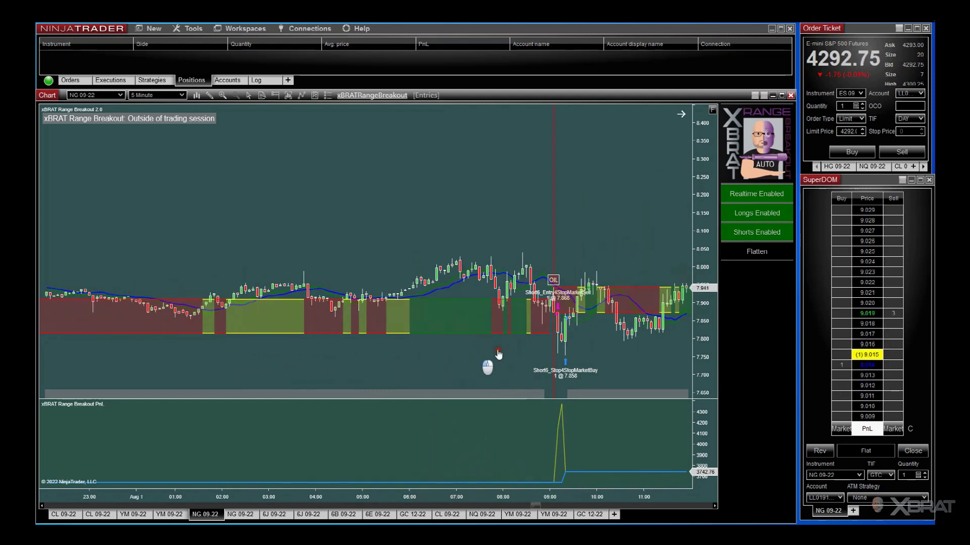
scroll(384, 354, "up", 15)
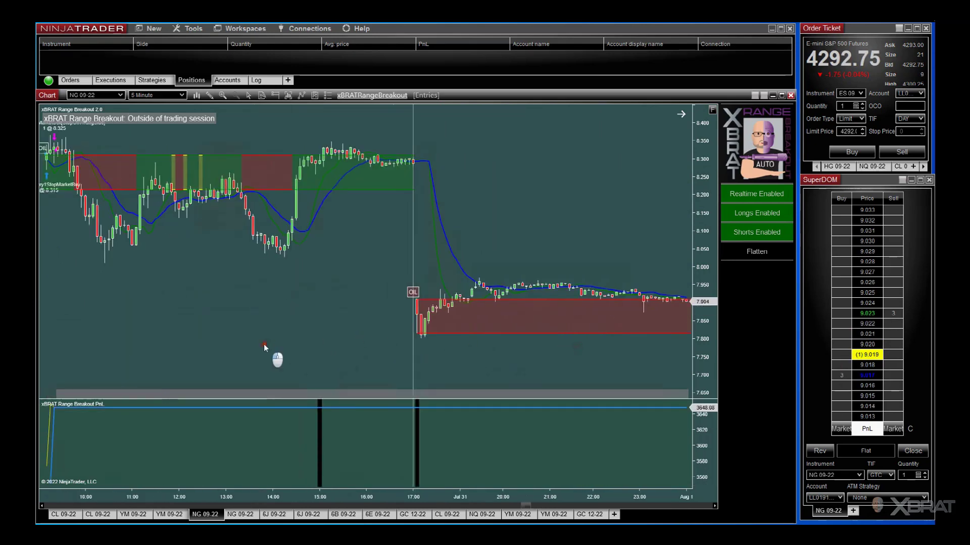
scroll(541, 338, "up", 8)
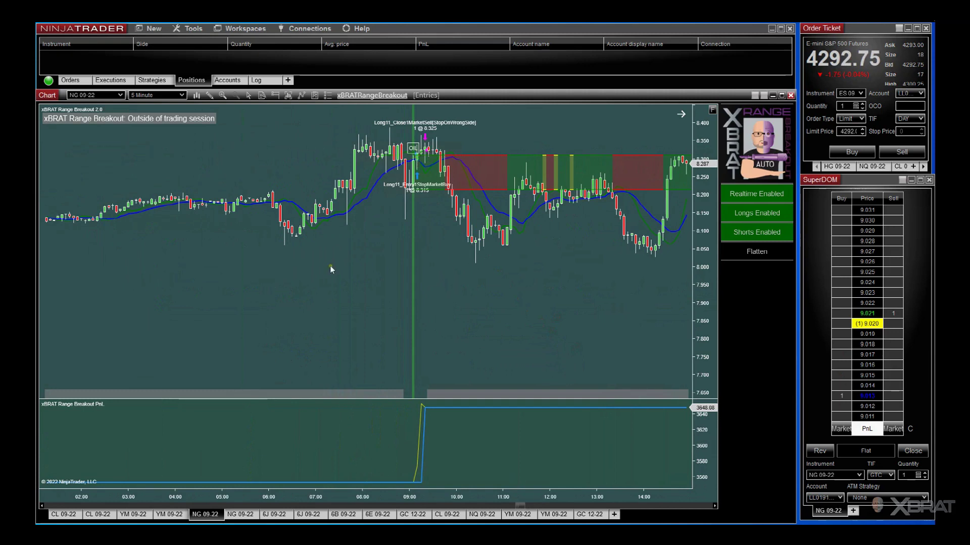
left_click_drag(259, 318, 530, 310)
left_click_drag(216, 331, 486, 320)
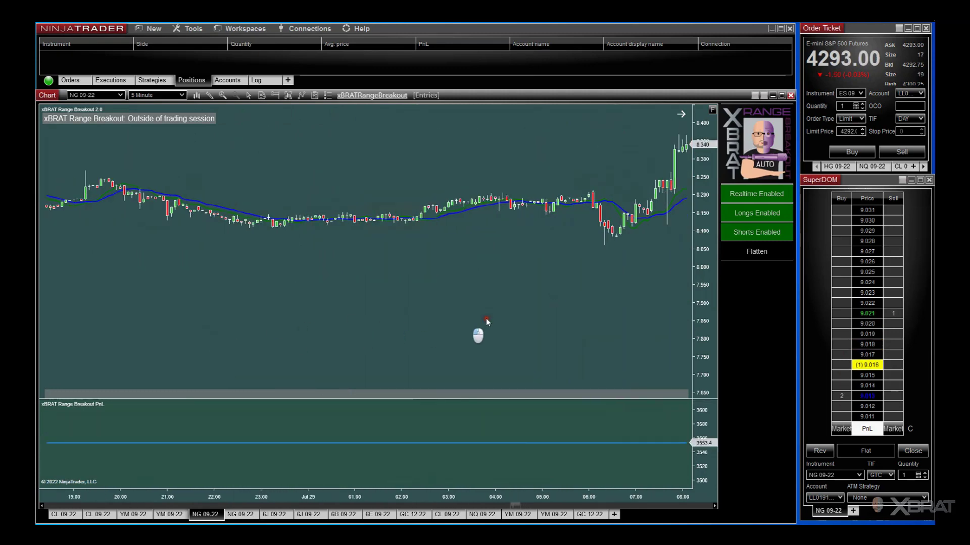
left_click_drag(419, 317, 435, 322)
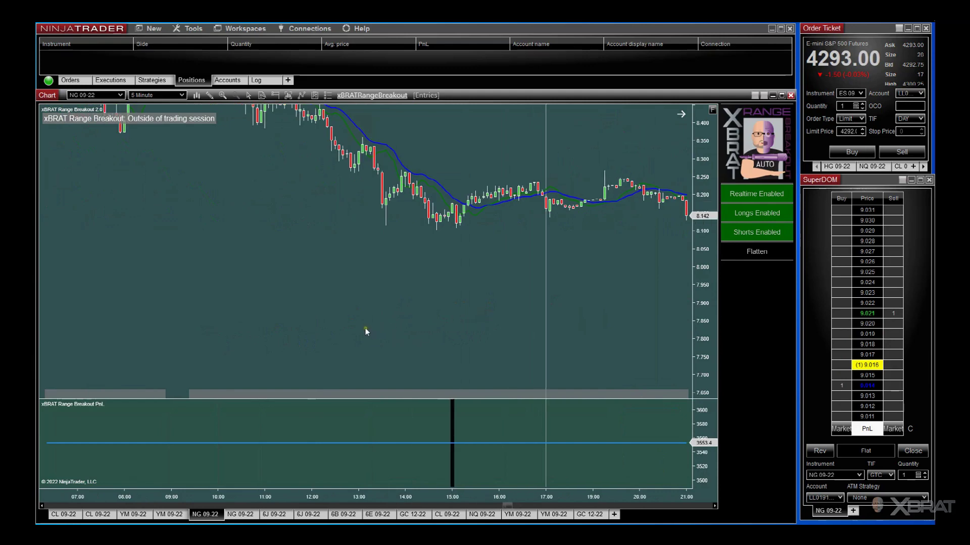
left_click_drag(299, 306, 398, 361)
left_click_drag(253, 303, 550, 334)
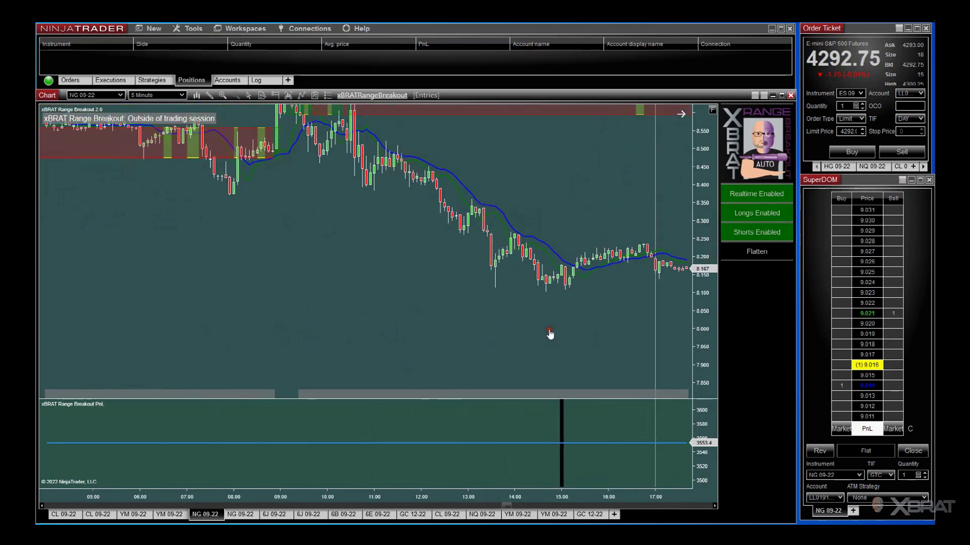
left_click_drag(218, 333, 433, 341)
left_click_drag(310, 346, 477, 338)
left_click_drag(272, 338, 531, 338)
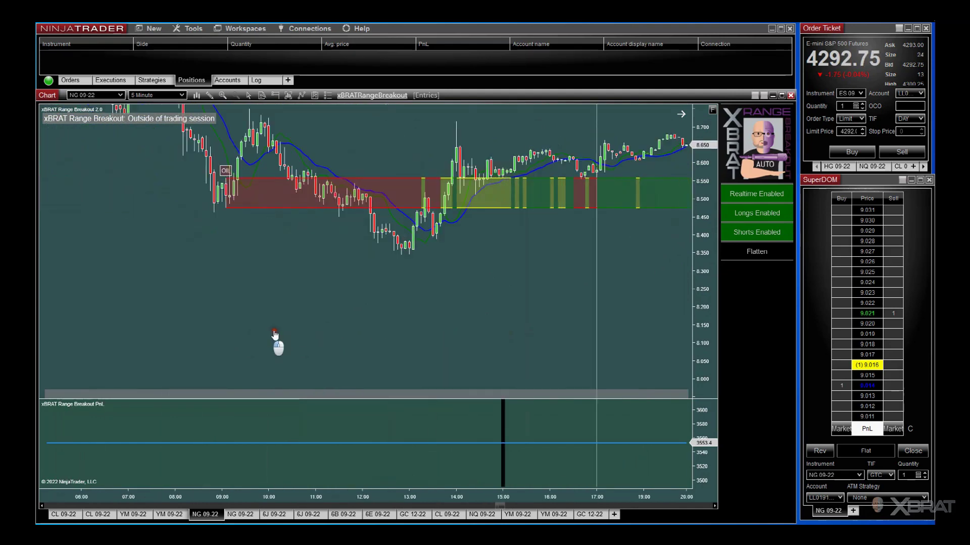
left_click_drag(275, 342, 463, 397)
left_click_drag(252, 313, 402, 389)
Step: Zoom in on the Long9 trade: 7.975 entry, 8.275 target exit, PnL 3553.4
left_click_drag(299, 495, 420, 496)
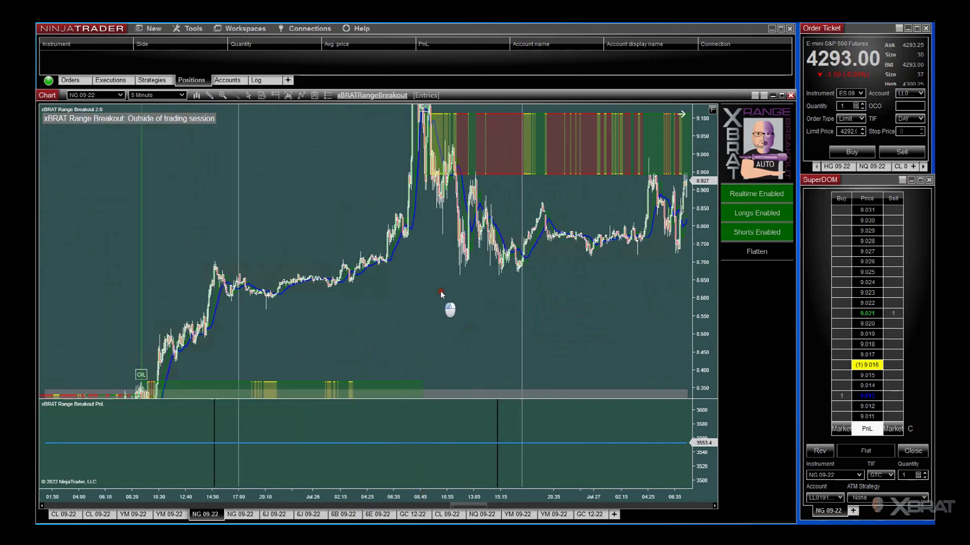
left_click_drag(448, 307, 317, 333)
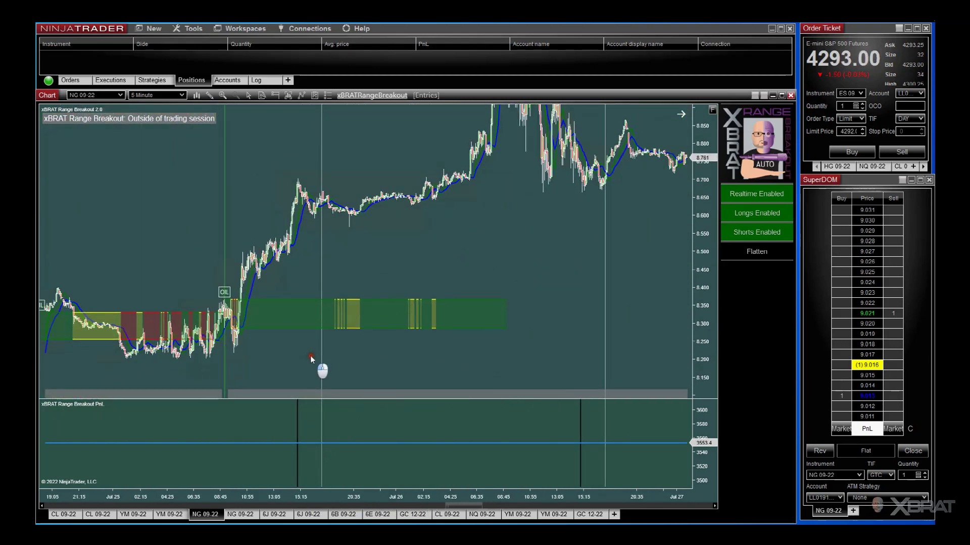
left_click_drag(394, 348, 716, 292)
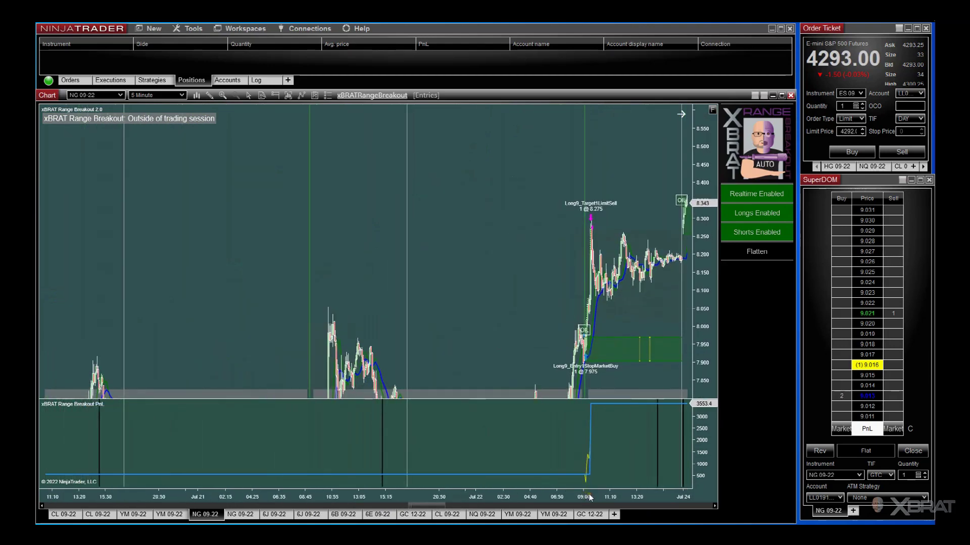
left_click_drag(541, 495, 76, 496)
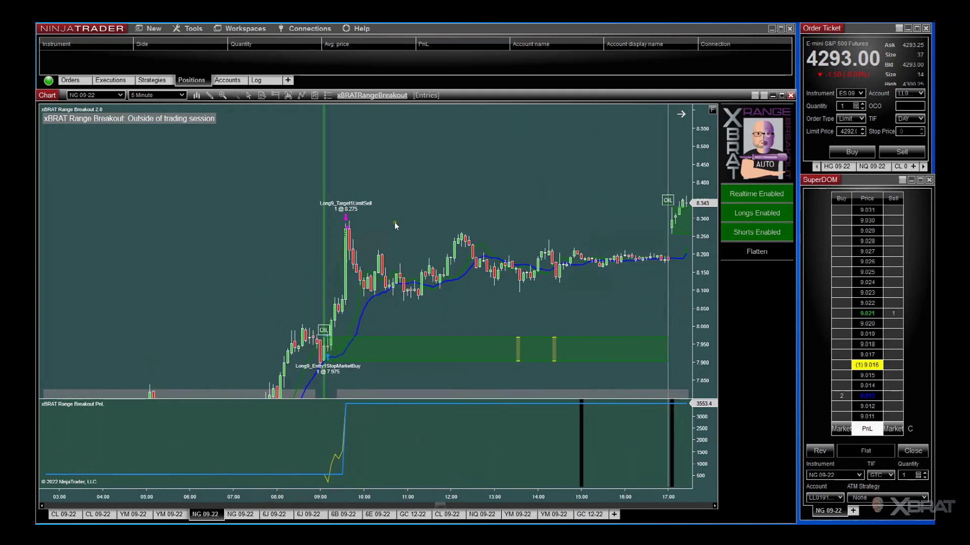
left_click_drag(395, 222, 526, 176)
Step: Widen the Long9 bars and reveal the bars leading up to the 7.975 entry
left_click_drag(502, 495, 323, 465)
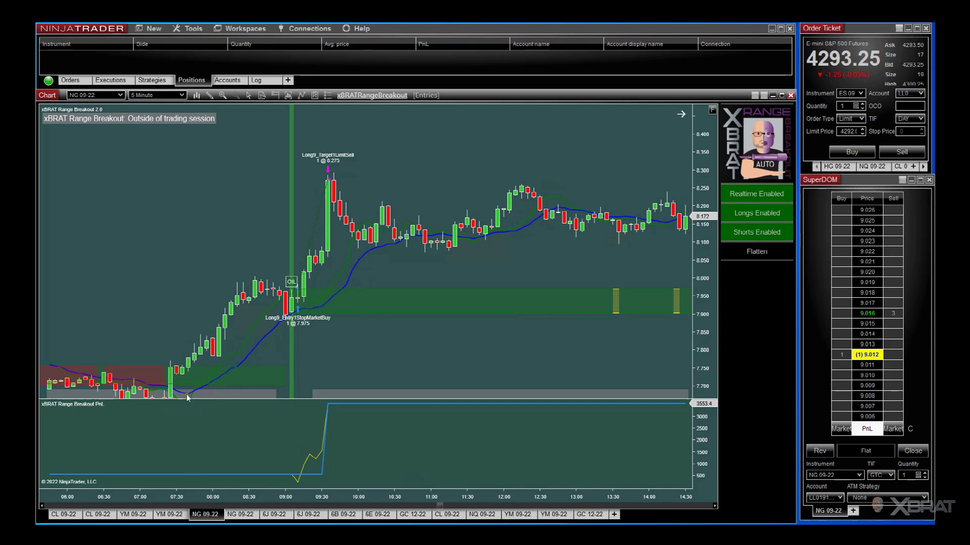
left_click_drag(392, 372, 385, 405)
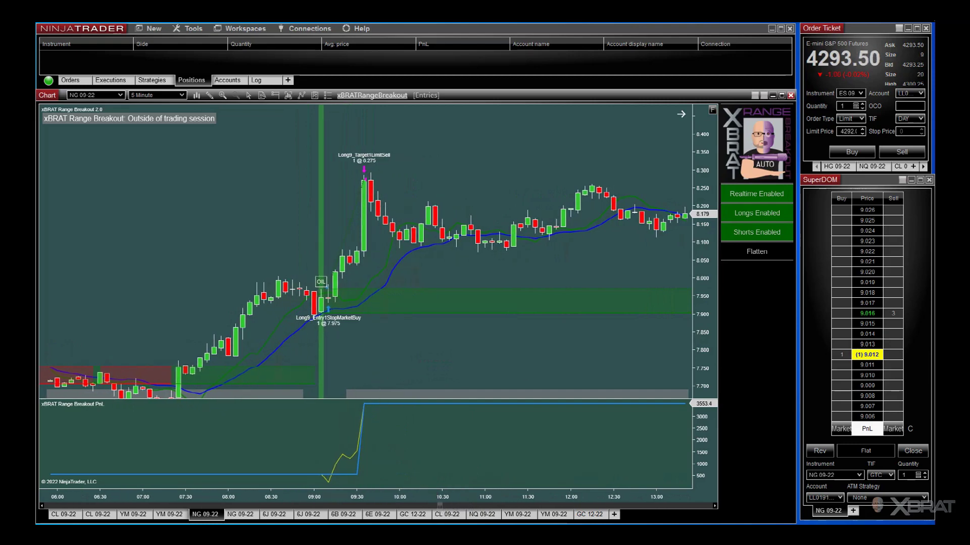